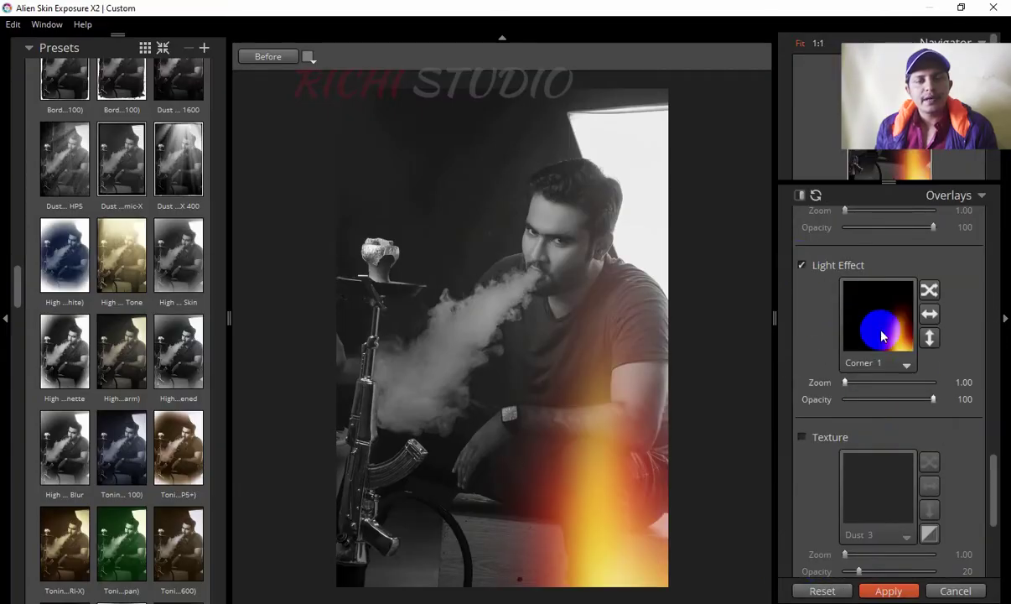
Step: Apply a Side light-leak preset from the light effect presets
{"action": "left_click", "coordinate": [882, 336]}
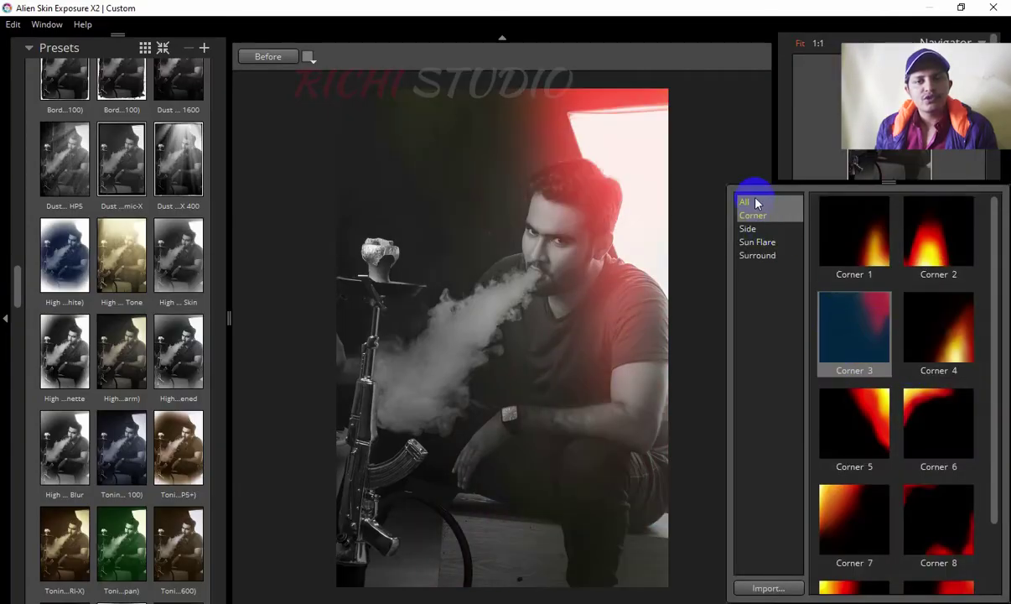
{"action": "scroll", "coordinate": [877, 364], "scroll_direction": "down", "scroll_amount": 5}
{"action": "left_click", "coordinate": [939, 482]}
Step: Ease back the highlights and deepen the shadows
{"action": "scroll", "coordinate": [888, 353], "scroll_direction": "up", "scroll_amount": 10}
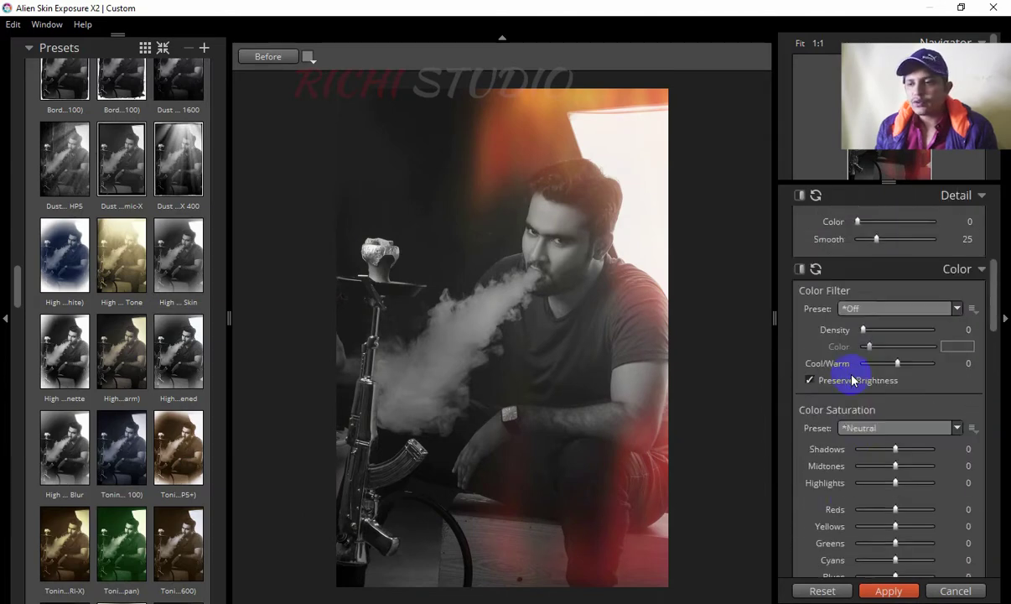
{"action": "scroll", "coordinate": [902, 352], "scroll_direction": "up", "scroll_amount": 5}
{"action": "left_click_drag", "start_coordinate": [895, 308], "coordinate": [900, 309]}
{"action": "left_click_drag", "start_coordinate": [894, 324], "coordinate": [878, 326]}
Step: Enable the border overlay and frame the photo with the Sloppy 5 border
{"action": "scroll", "coordinate": [877, 335], "scroll_direction": "down", "scroll_amount": 3}
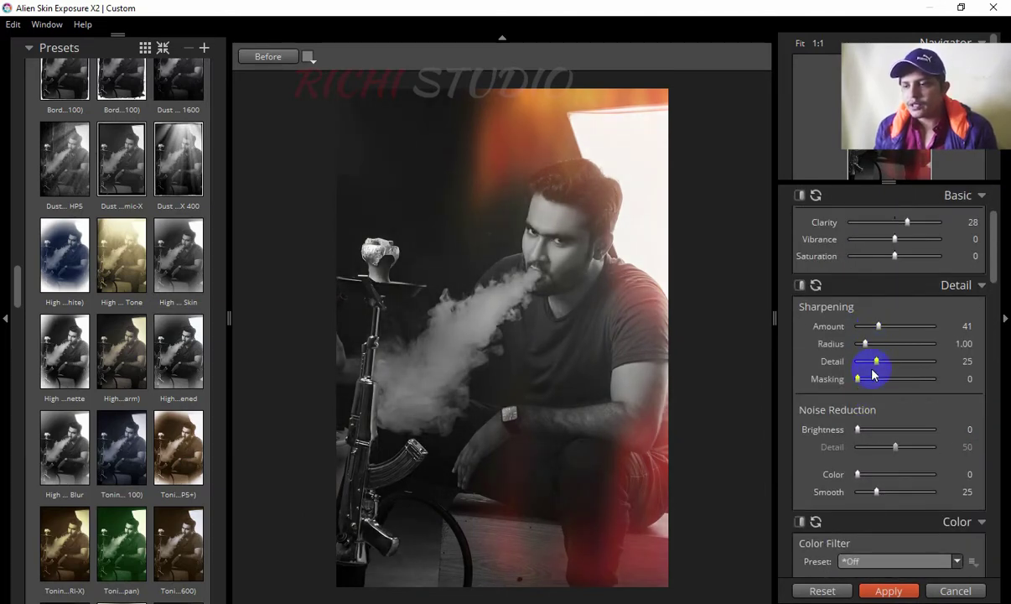
{"action": "scroll", "coordinate": [841, 464], "scroll_direction": "down", "scroll_amount": 5}
{"action": "scroll", "coordinate": [868, 379], "scroll_direction": "down", "scroll_amount": 5}
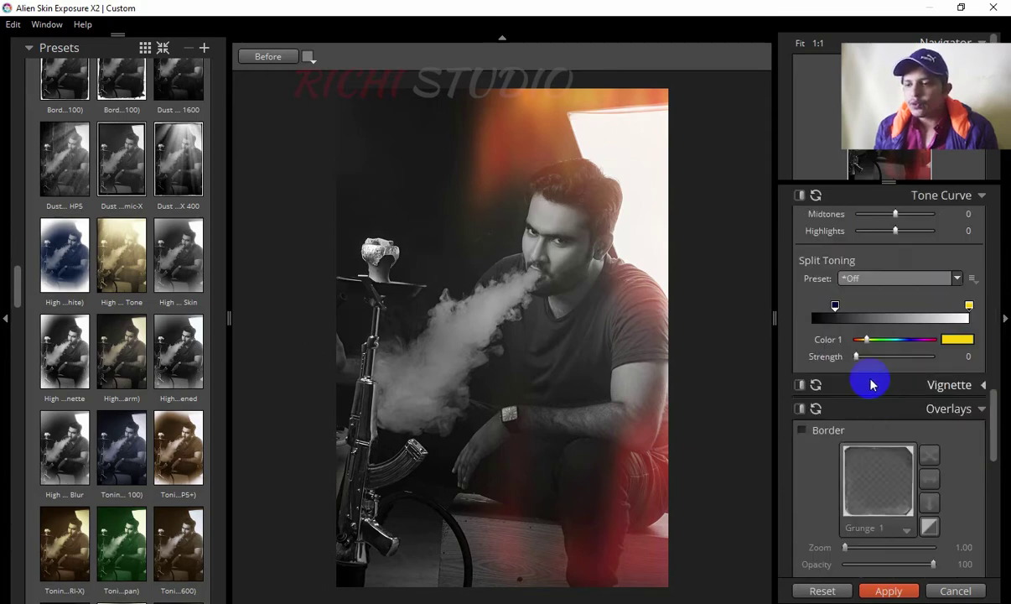
{"action": "left_click", "coordinate": [803, 265]}
{"action": "left_click", "coordinate": [878, 319]}
{"action": "left_click", "coordinate": [758, 202]}
{"action": "left_click", "coordinate": [853, 337]}
{"action": "scroll", "coordinate": [853, 337], "scroll_direction": "down", "scroll_amount": 5}
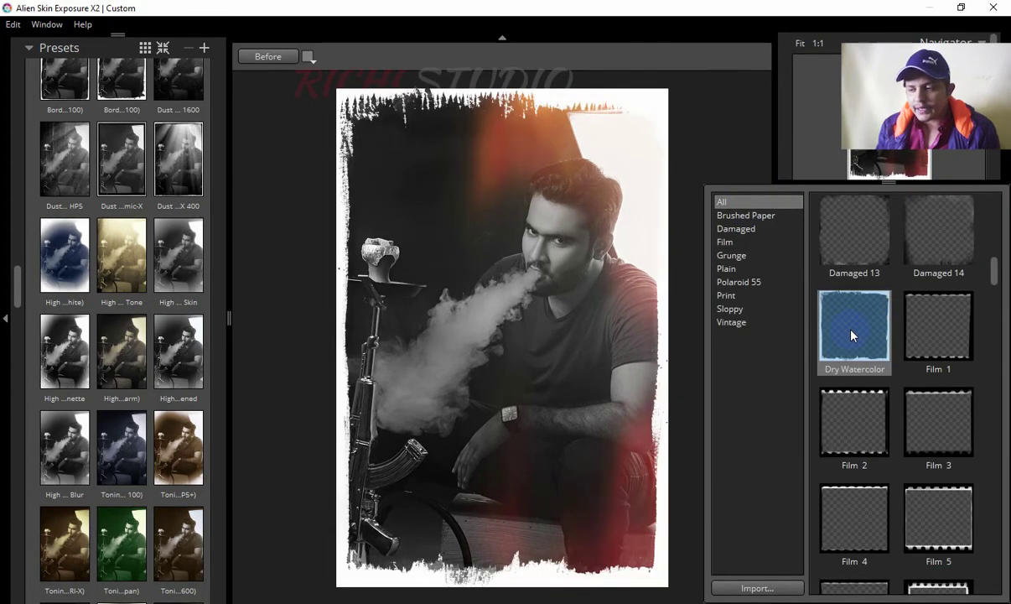
{"action": "scroll", "coordinate": [860, 352], "scroll_direction": "down", "scroll_amount": 5}
{"action": "scroll", "coordinate": [865, 354], "scroll_direction": "down", "scroll_amount": 5}
{"action": "scroll", "coordinate": [868, 414], "scroll_direction": "down", "scroll_amount": 3}
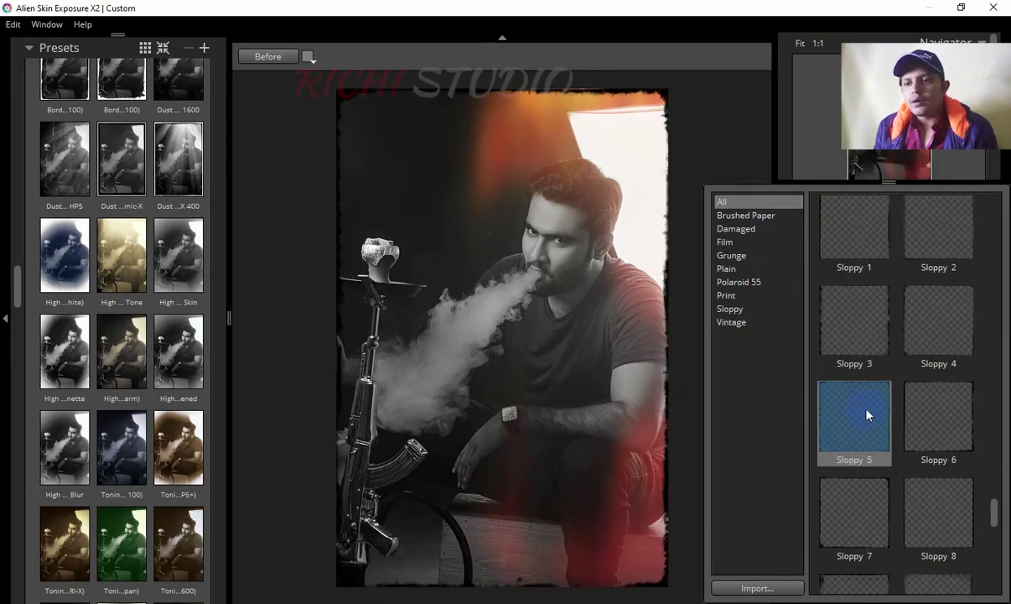
{"action": "scroll", "coordinate": [868, 415], "scroll_direction": "down", "scroll_amount": 5}
{"action": "scroll", "coordinate": [864, 418], "scroll_direction": "down", "scroll_amount": 3}
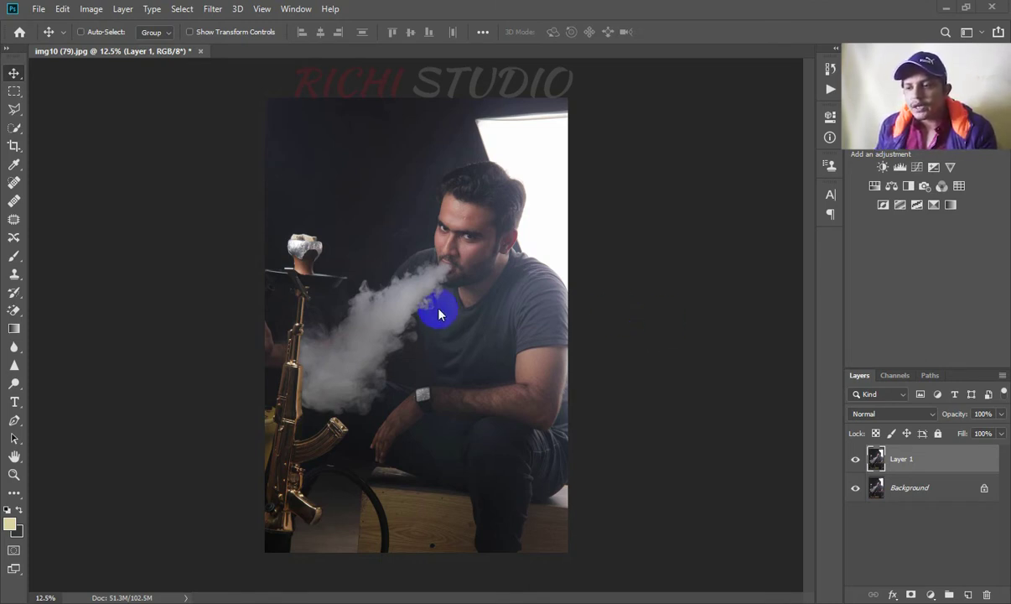
Step: Zoom in on the face and blend the forehead skin with a size-200 Mixer Brush
{"action": "key", "text": "ctrl+plus"}
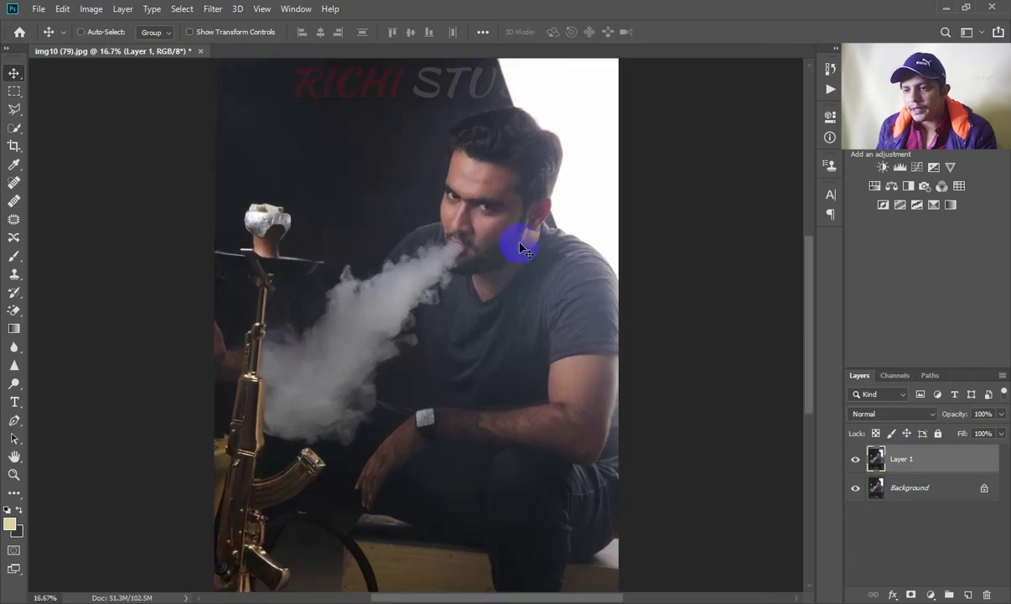
{"action": "key", "text": "ctrl+plus"}
{"action": "key", "text": "ctrl+plus"}
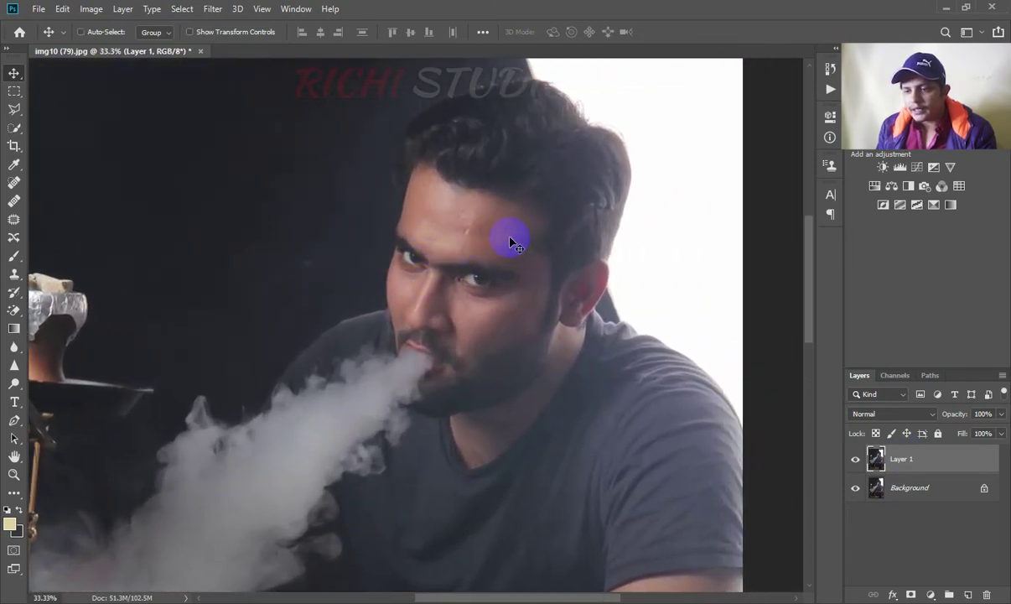
{"action": "key", "text": "b"}
{"action": "key", "text": "ctrl+plus"}
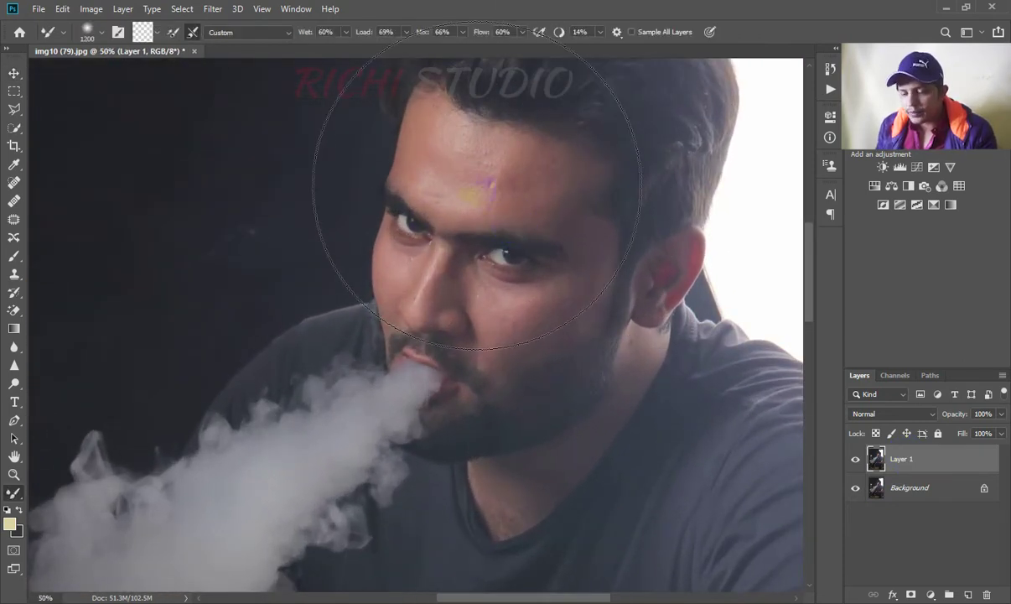
{"action": "left_click", "coordinate": [457, 190]}
{"action": "key", "text": "bracketleft"}
{"action": "key", "text": "bracketleft"}
{"action": "key", "text": "bracketleft"}
{"action": "key", "text": "bracketleft"}
{"action": "key", "text": "bracketleft"}
{"action": "key", "text": "bracketleft"}
{"action": "key", "text": "bracketleft"}
{"action": "key", "text": "bracketleft"}
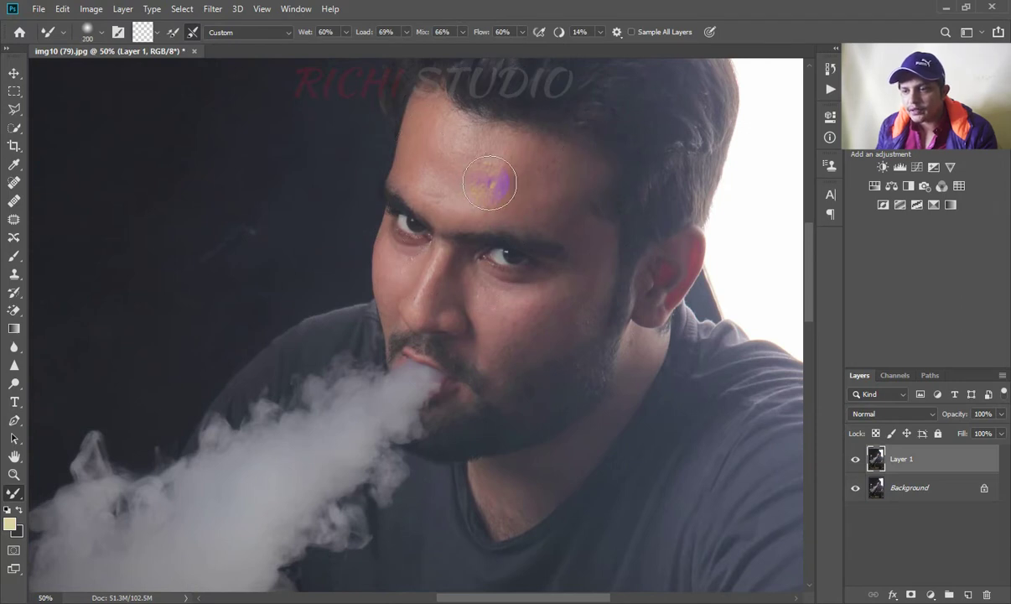
{"action": "mouse_move", "coordinate": [493, 187]}
{"action": "left_mouse_down"}
{"action": "mouse_move", "coordinate": [463, 157]}
{"action": "mouse_move", "coordinate": [457, 181]}
{"action": "mouse_move", "coordinate": [443, 173]}
{"action": "mouse_move", "coordinate": [451, 153]}
{"action": "mouse_move", "coordinate": [503, 197]}
{"action": "mouse_move", "coordinate": [526, 174]}
{"action": "mouse_move", "coordinate": [531, 190]}
{"action": "mouse_move", "coordinate": [531, 180]}
{"action": "mouse_move", "coordinate": [564, 199]}
{"action": "mouse_move", "coordinate": [560, 225]}
{"action": "mouse_move", "coordinate": [423, 306]}
{"action": "left_mouse_up"}
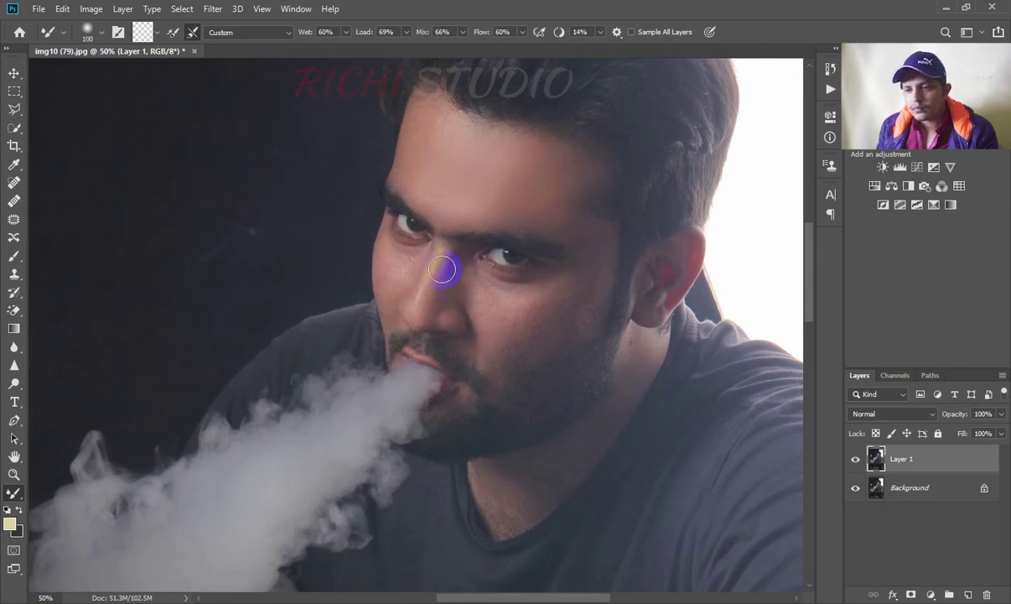
Step: Blend the skin across the nose, jaw, cheek edge and upper forehead
{"action": "mouse_move", "coordinate": [433, 306]}
{"action": "left_mouse_down"}
{"action": "mouse_move", "coordinate": [458, 251]}
{"action": "mouse_move", "coordinate": [487, 303]}
{"action": "mouse_move", "coordinate": [549, 305]}
{"action": "mouse_move", "coordinate": [512, 323]}
{"action": "mouse_move", "coordinate": [580, 286]}
{"action": "mouse_move", "coordinate": [535, 345]}
{"action": "mouse_move", "coordinate": [553, 334]}
{"action": "mouse_move", "coordinate": [513, 341]}
{"action": "mouse_move", "coordinate": [499, 356]}
{"action": "left_mouse_up"}
{"action": "mouse_move", "coordinate": [617, 377]}
{"action": "left_mouse_down"}
{"action": "mouse_move", "coordinate": [634, 347]}
{"action": "mouse_move", "coordinate": [517, 500]}
{"action": "left_mouse_up"}
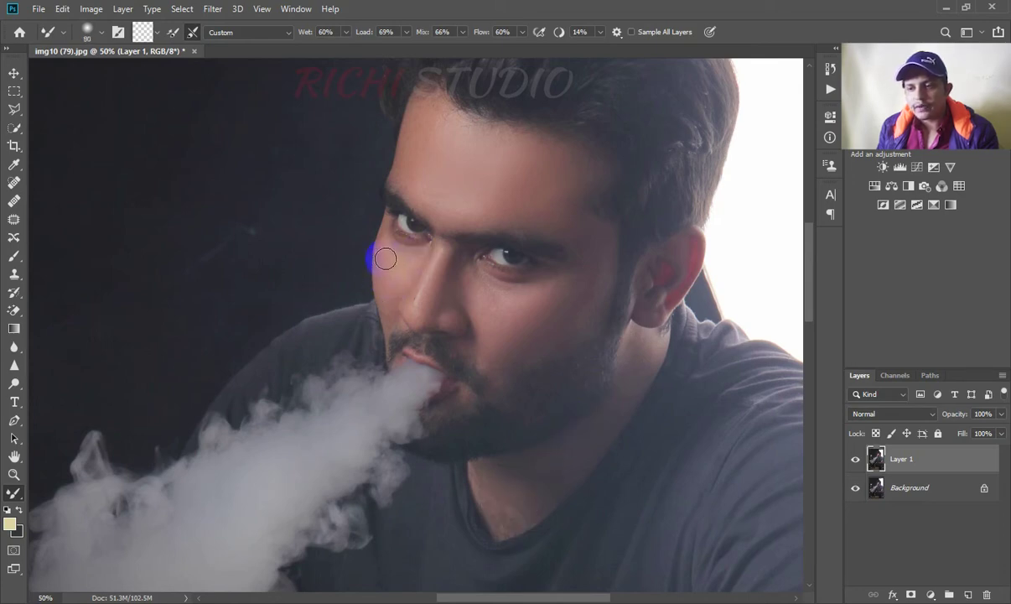
{"action": "left_click_drag", "start_coordinate": [384, 303], "coordinate": [388, 306]}
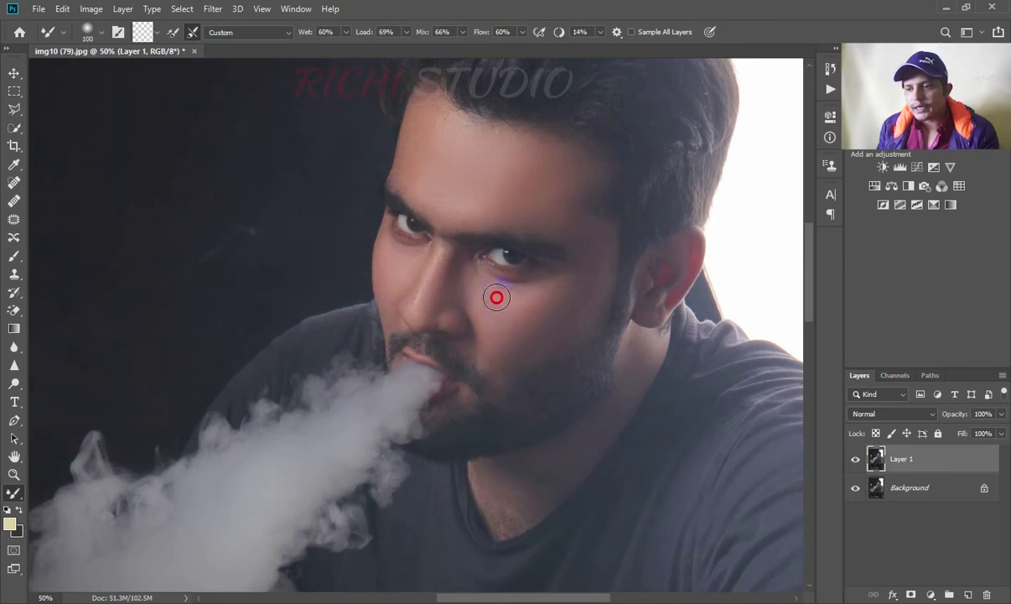
{"action": "key", "text": "bracketright"}
{"action": "key", "text": "bracketright"}
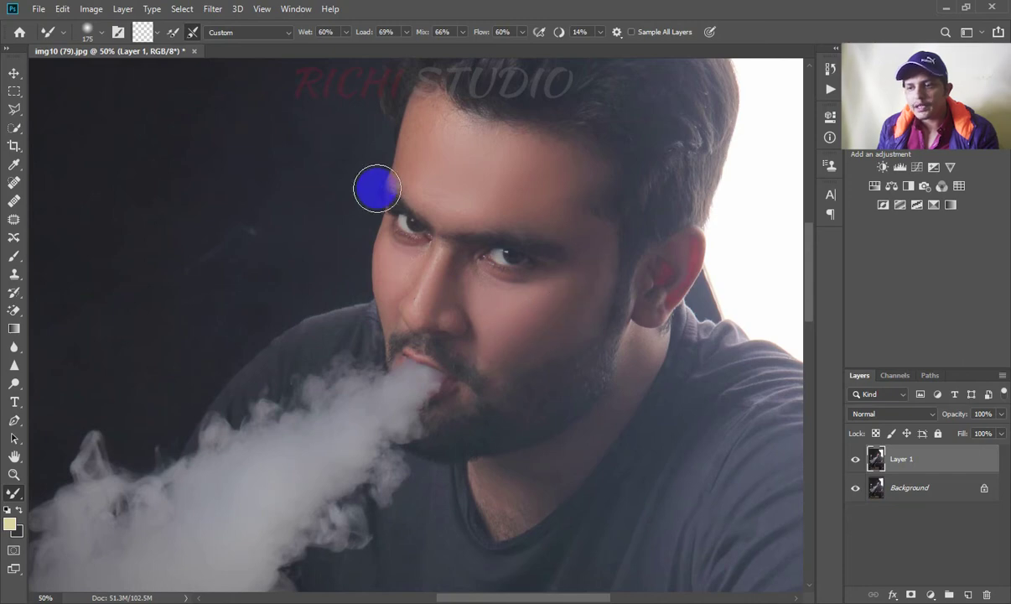
{"action": "left_click_drag", "start_coordinate": [442, 140], "coordinate": [437, 125]}
Step: With a smaller brush, finely blend the skin along the nose, cheek and near the eye
{"action": "scroll", "coordinate": [527, 260], "scroll_direction": "down", "scroll_amount": 2}
{"action": "scroll", "coordinate": [528, 260], "scroll_direction": "down", "scroll_amount": 1}
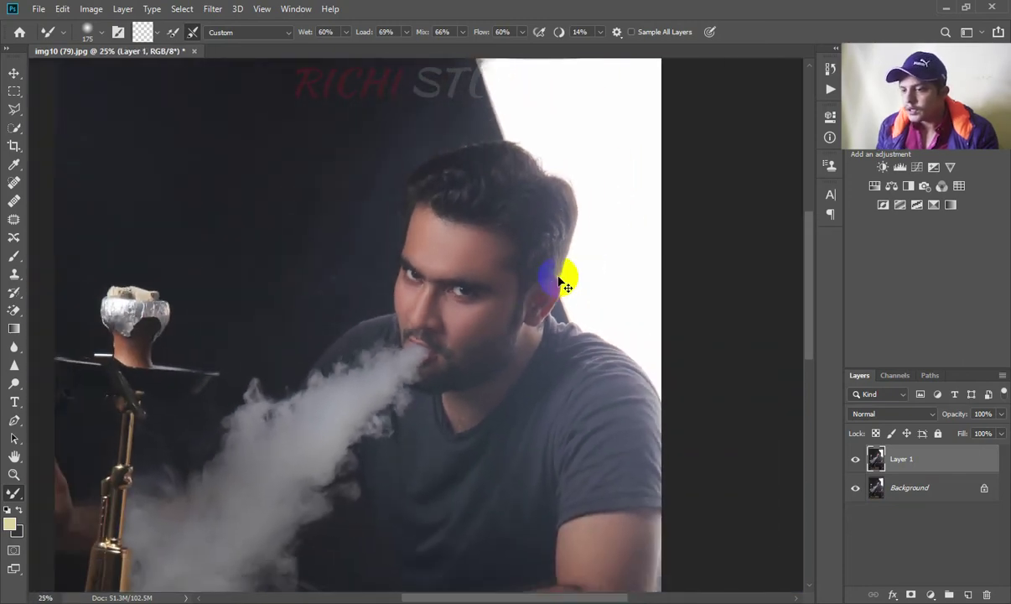
{"action": "scroll", "coordinate": [440, 361], "scroll_direction": "up", "scroll_amount": 3}
{"action": "scroll", "coordinate": [440, 361], "scroll_direction": "up", "scroll_amount": 1}
{"action": "key", "text": "bracketleft"}
{"action": "key", "text": "bracketleft"}
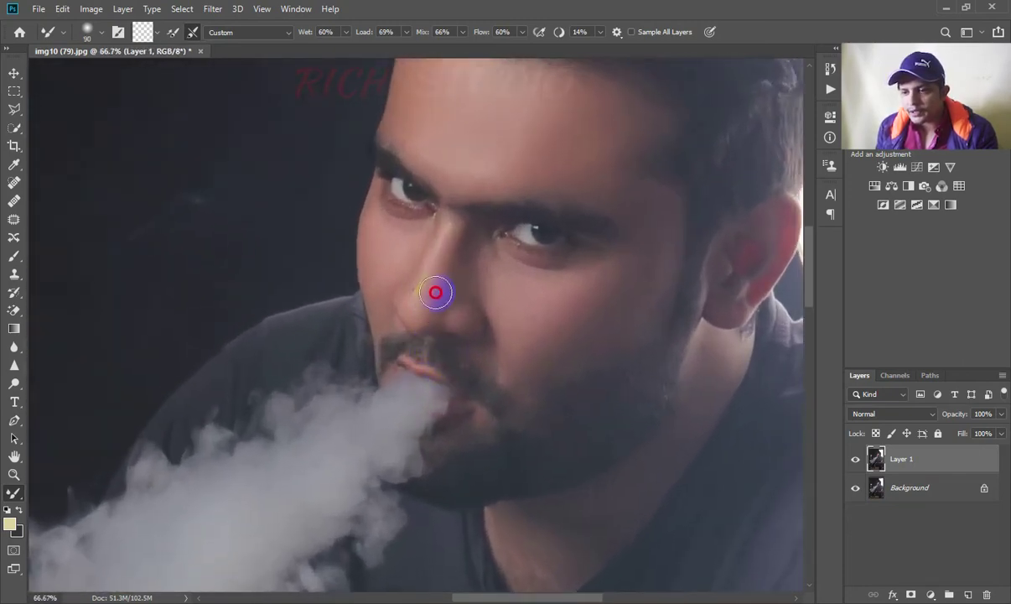
{"action": "left_click_drag", "start_coordinate": [436, 291], "coordinate": [420, 312]}
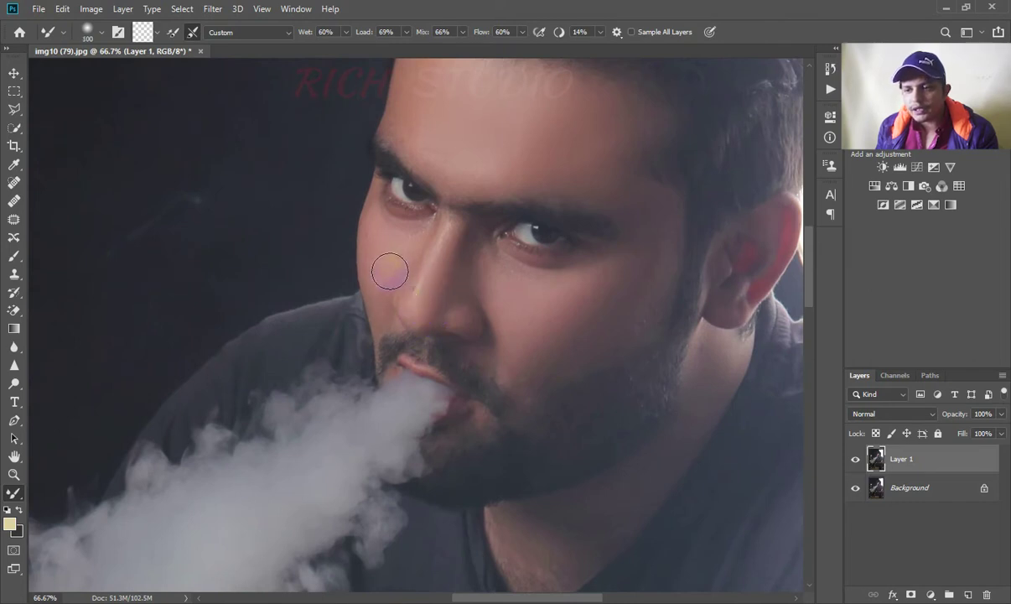
{"action": "left_click_drag", "start_coordinate": [389, 270], "coordinate": [400, 262]}
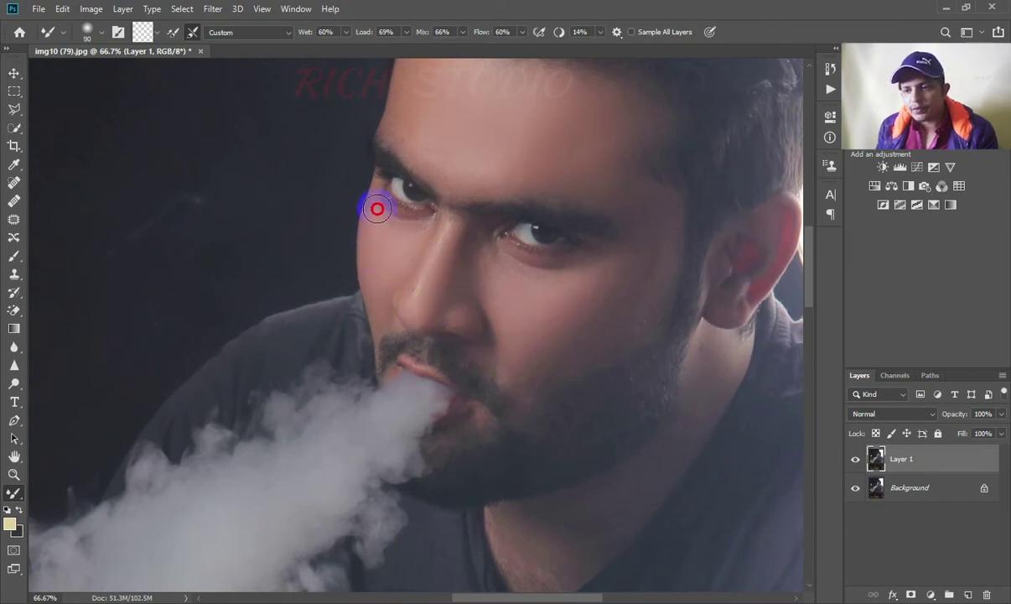
{"action": "left_click_drag", "start_coordinate": [495, 263], "coordinate": [463, 253]}
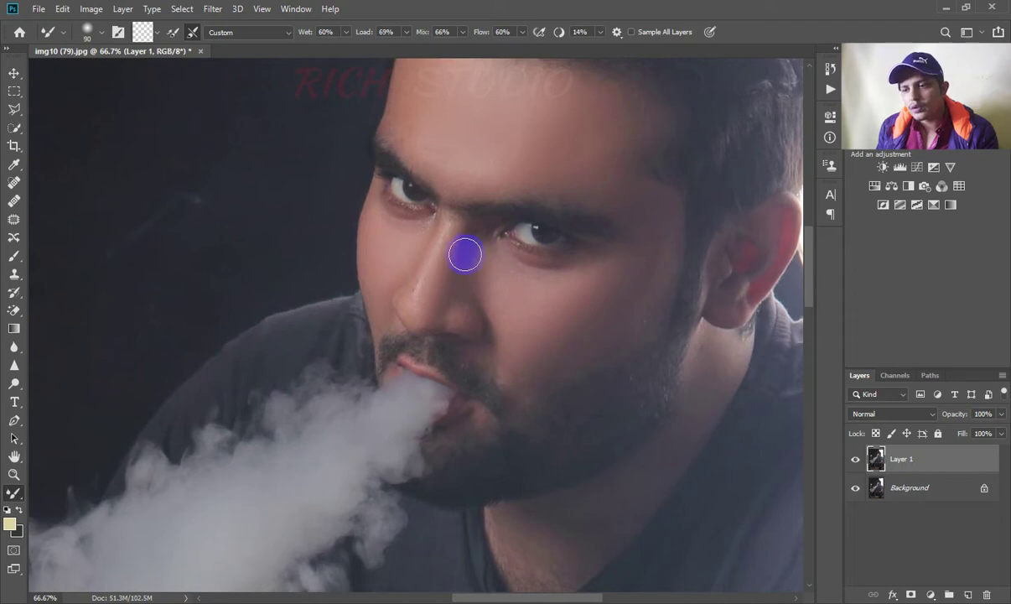
Step: Blend the remaining cheek skin with a longer stroke
{"action": "scroll", "coordinate": [540, 335], "scroll_direction": "down", "scroll_amount": 2}
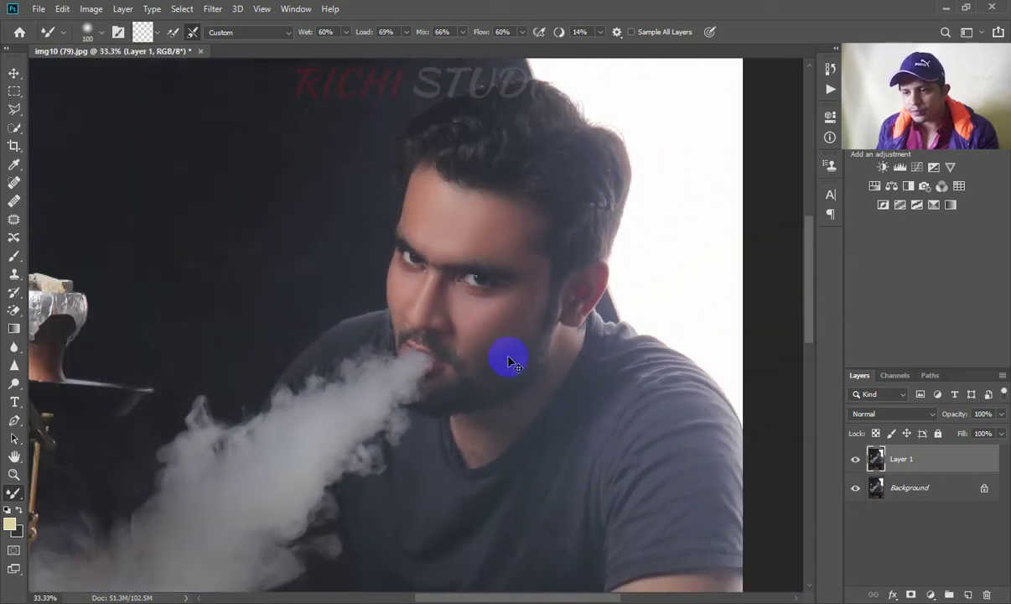
{"action": "scroll", "coordinate": [511, 361], "scroll_direction": "up", "scroll_amount": 2}
{"action": "scroll", "coordinate": [568, 363], "scroll_direction": "up", "scroll_amount": 2}
{"action": "left_click_drag", "start_coordinate": [540, 420], "coordinate": [666, 357]}
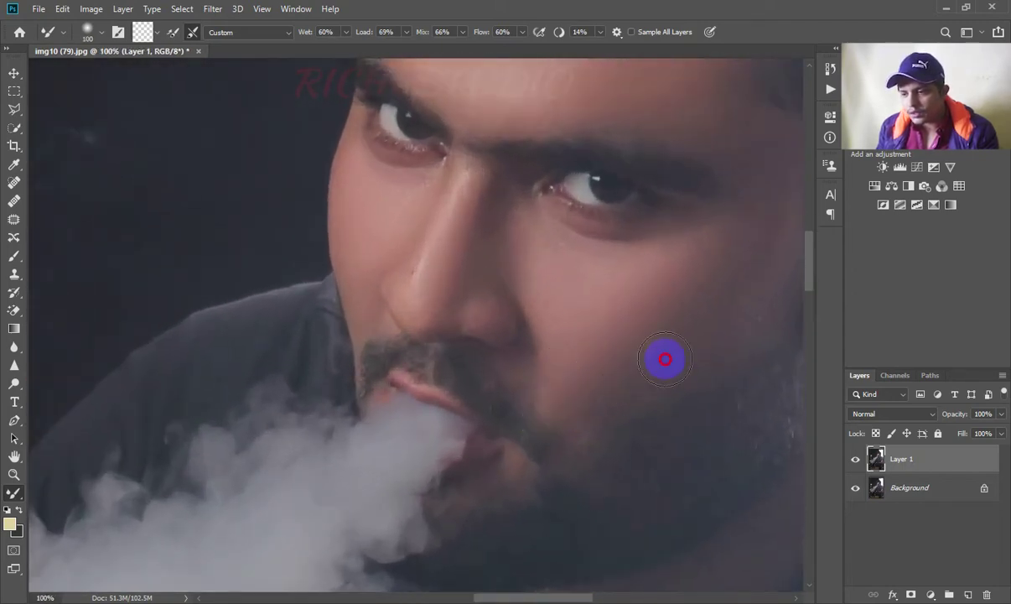
{"action": "key", "text": "bracketright"}
{"action": "key", "text": "bracketright"}
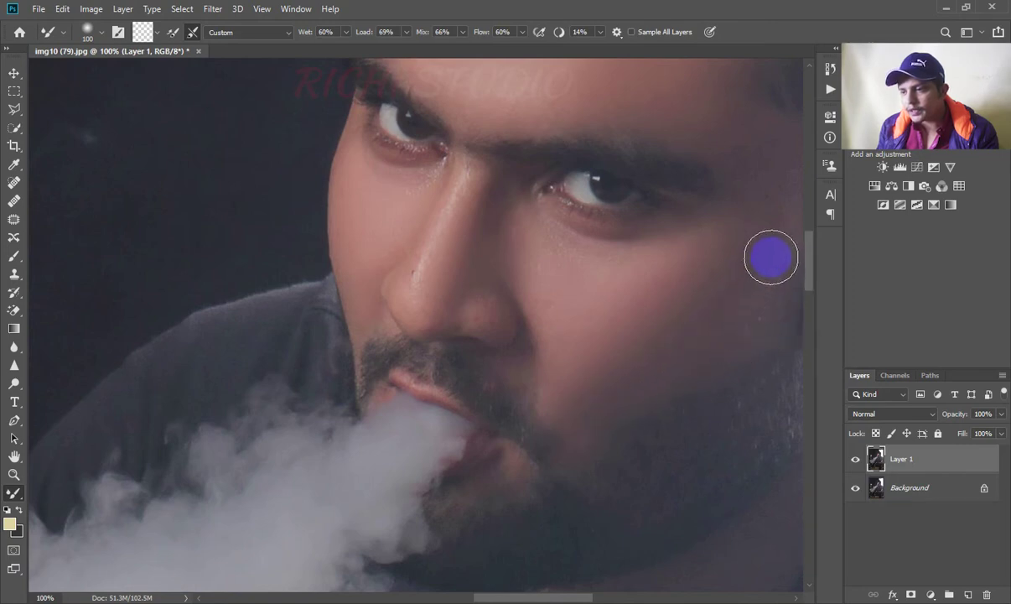
{"action": "scroll", "coordinate": [721, 243], "scroll_direction": "down", "scroll_amount": 2}
{"action": "scroll", "coordinate": [658, 295], "scroll_direction": "down", "scroll_amount": 1}
Step: Blend the forearm and wrist skin, undo the smear over the watch, and zoom out to the full photo
{"action": "scroll", "coordinate": [656, 300], "scroll_direction": "down", "scroll_amount": 1}
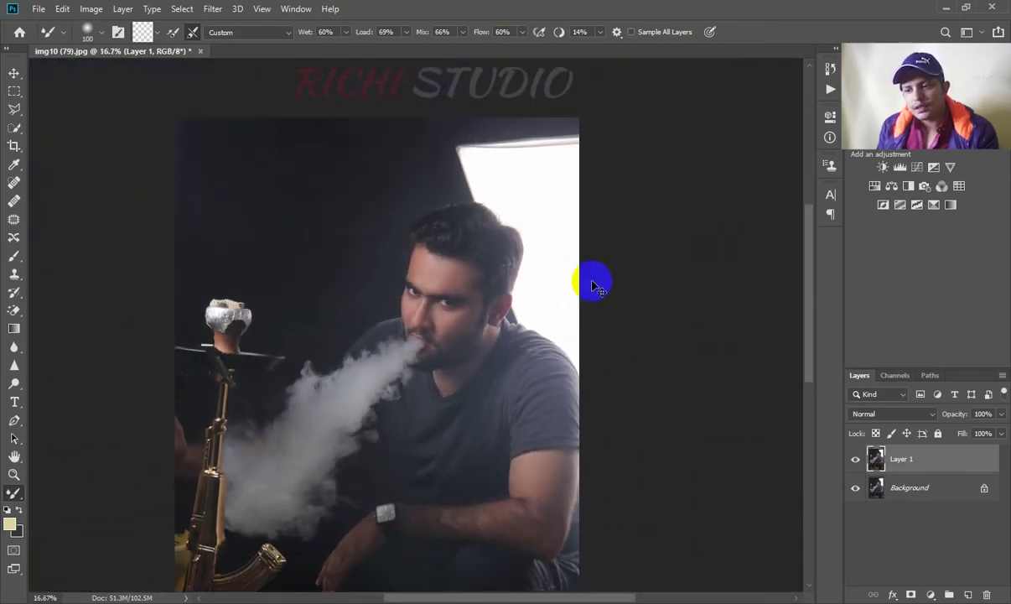
{"action": "scroll", "coordinate": [594, 282], "scroll_direction": "down", "scroll_amount": 1}
{"action": "scroll", "coordinate": [582, 429], "scroll_direction": "up", "scroll_amount": 2}
{"action": "key", "text": "bracketright"}
{"action": "key", "text": "bracketright"}
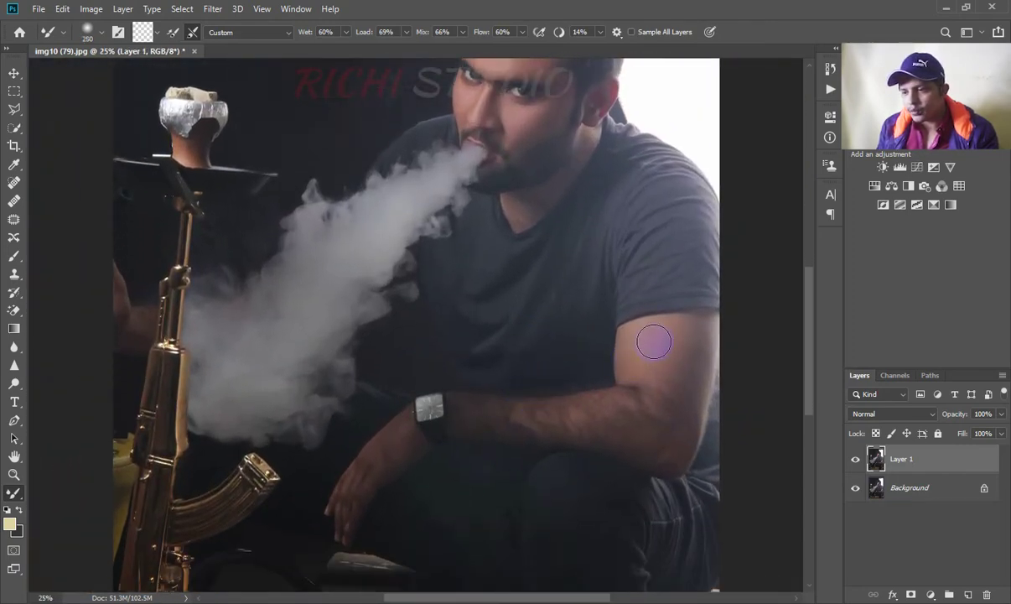
{"action": "key", "text": "bracketright"}
{"action": "key", "text": "bracketright"}
{"action": "key", "text": "bracketright"}
{"action": "left_click_drag", "start_coordinate": [575, 408], "coordinate": [613, 417]}
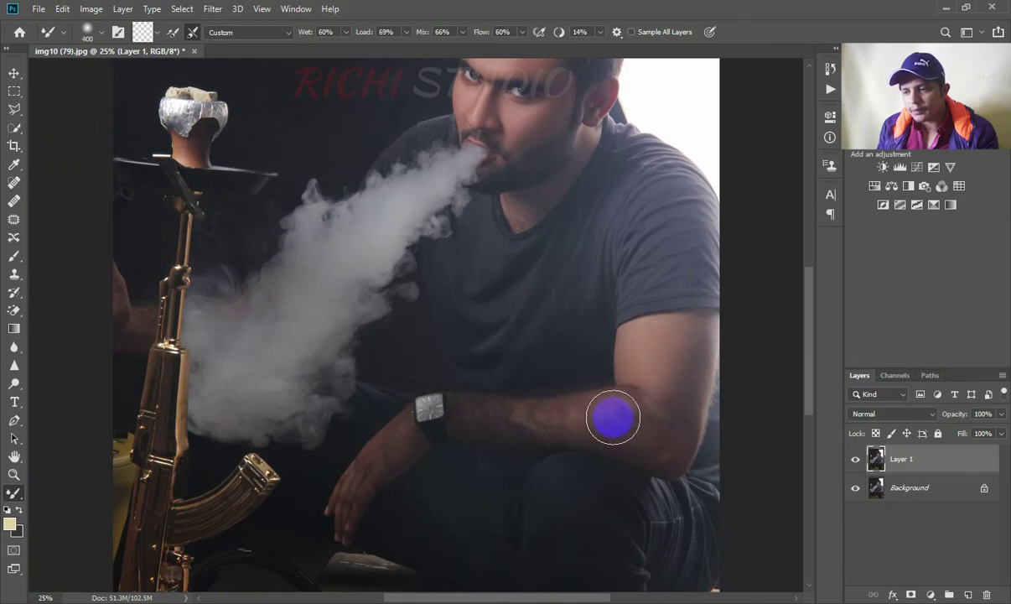
{"action": "key", "text": "bracketleft"}
{"action": "key", "text": "bracketleft"}
{"action": "key", "text": "bracketleft"}
{"action": "left_click", "coordinate": [412, 407]}
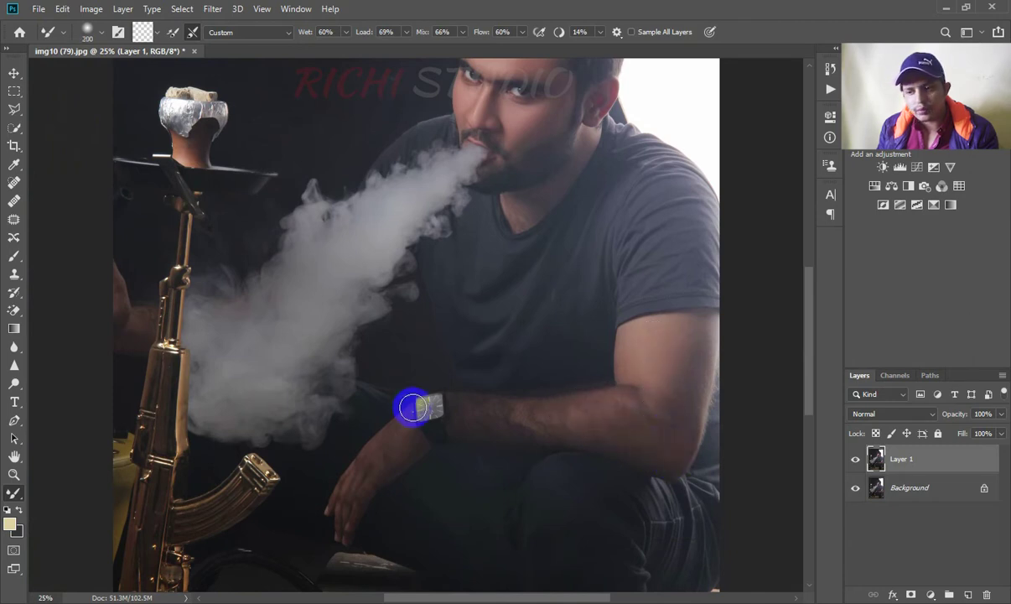
{"action": "key", "text": "ctrl+z"}
{"action": "key", "text": "bracketleft"}
{"action": "key", "text": "bracketleft"}
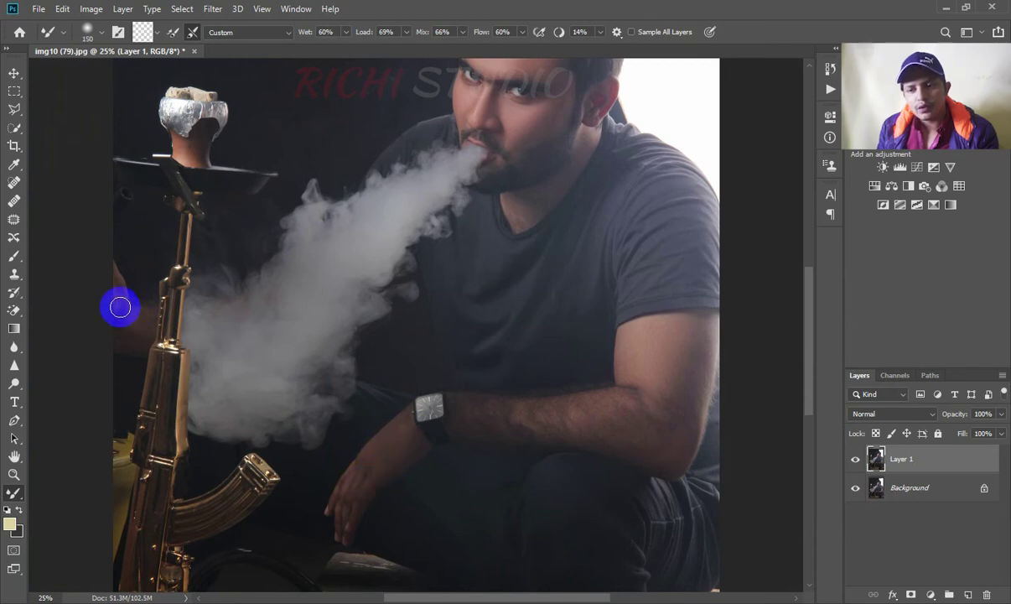
{"action": "key", "text": "ctrl+minus"}
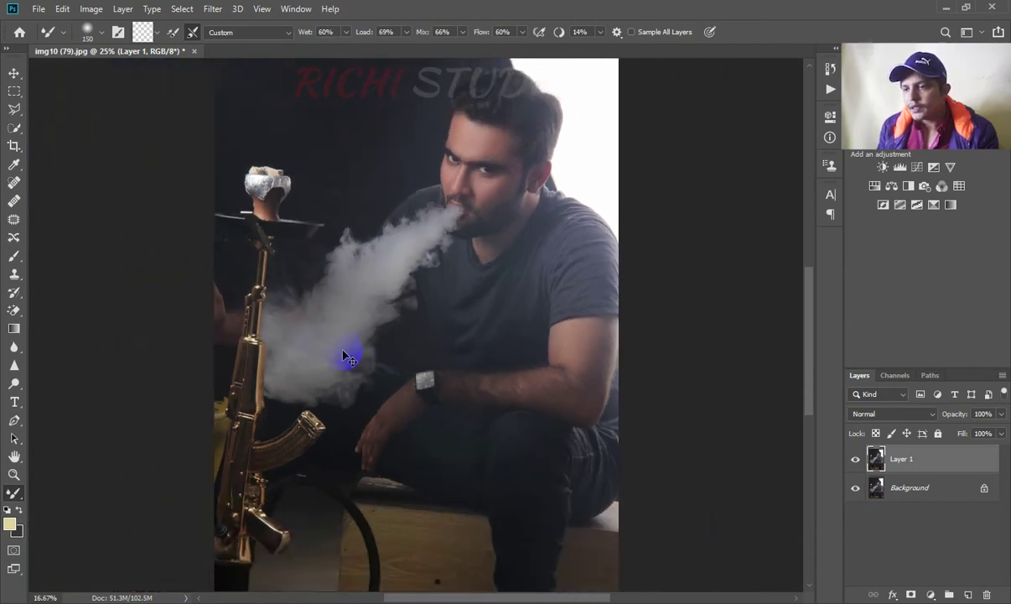
{"action": "key", "text": "ctrl+minus"}
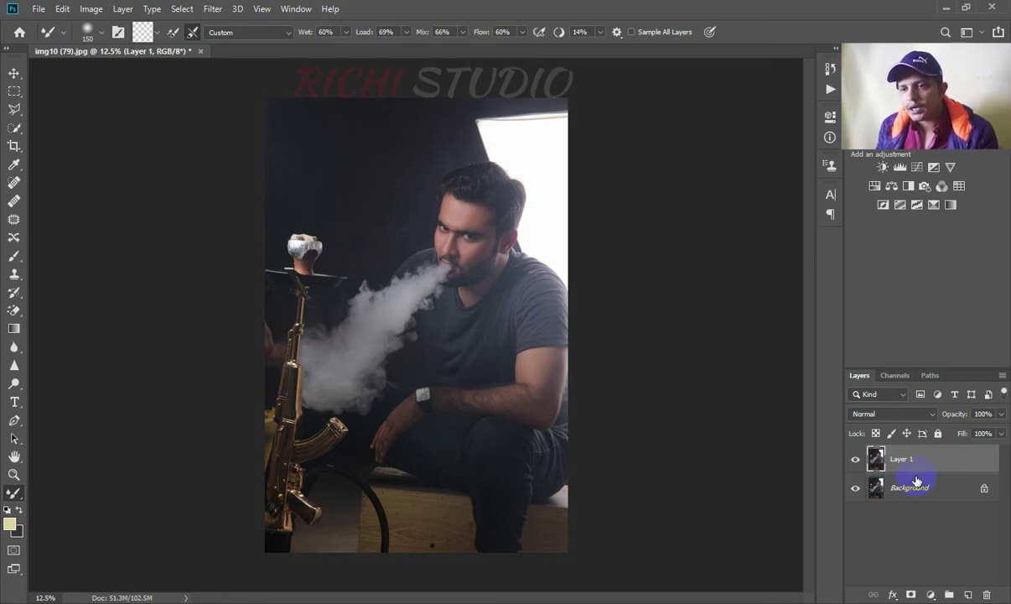
Step: Add a Black & White adjustment layer above the portrait
{"action": "left_click", "coordinate": [929, 595]}
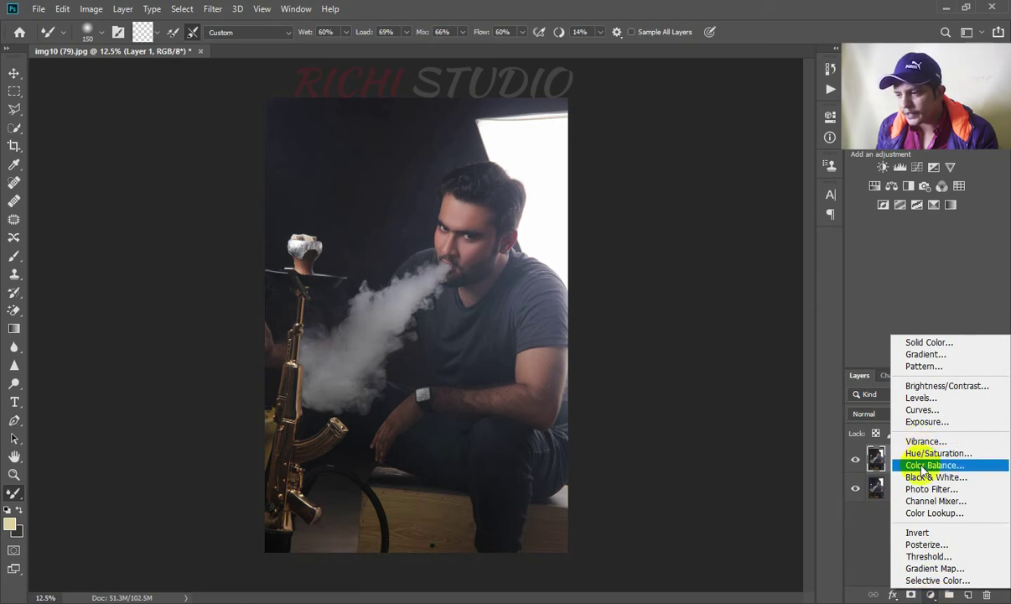
{"action": "left_click_drag", "start_coordinate": [925, 467], "coordinate": [922, 451]}
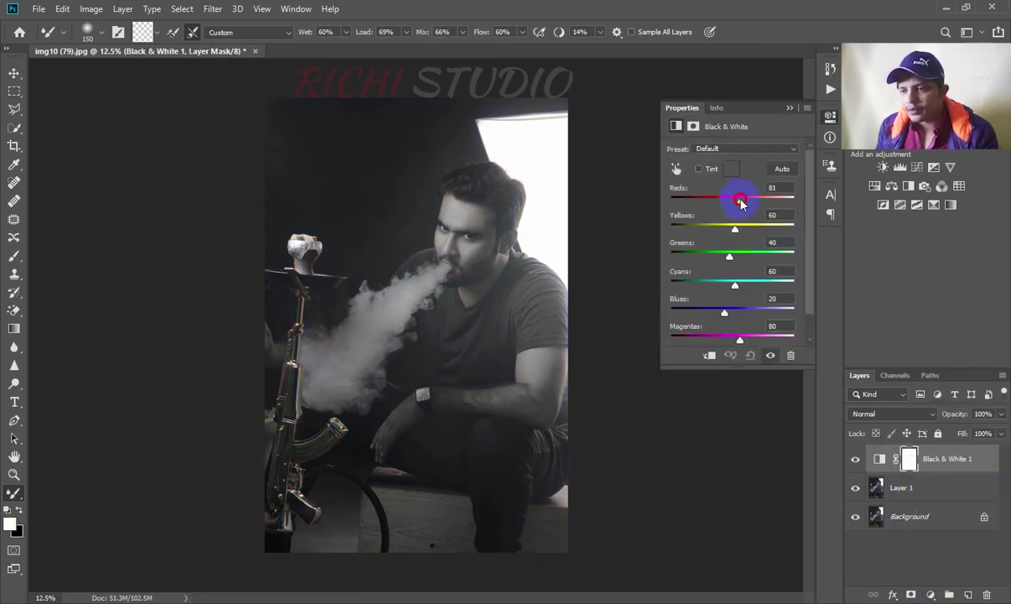
{"action": "left_click", "coordinate": [789, 108]}
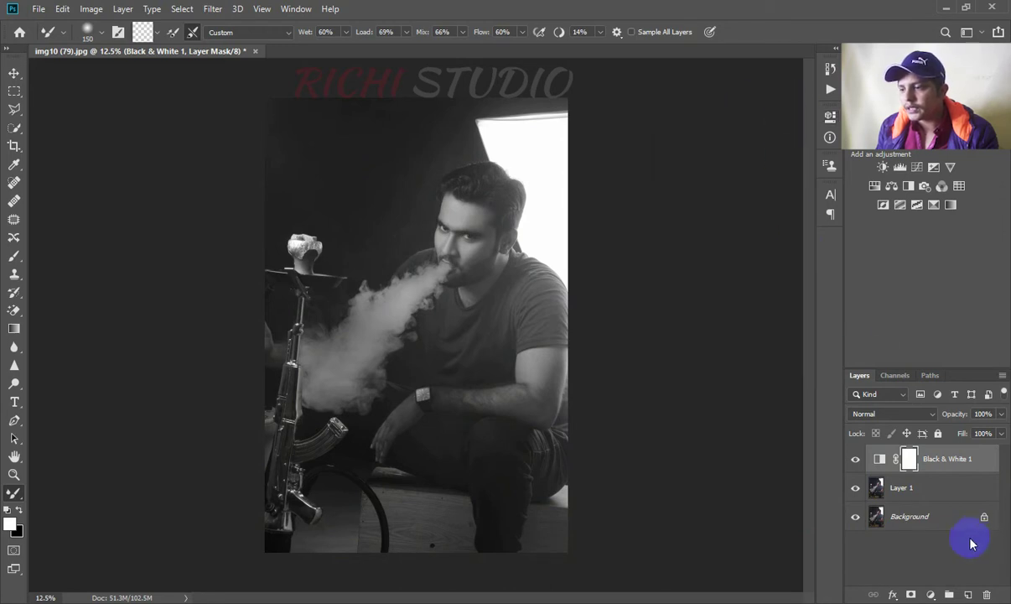
Step: Merge the Black & White adjustment into a Layer 1 copy, duplicate it, and open Camera Raw
{"action": "left_click", "coordinate": [909, 493]}
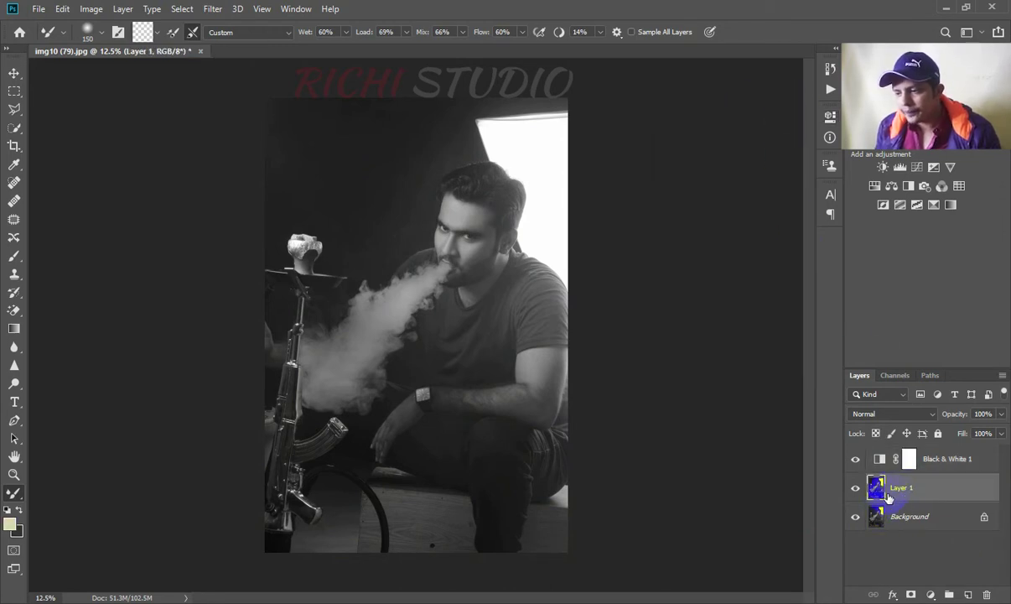
{"action": "key", "text": "ctrl+j"}
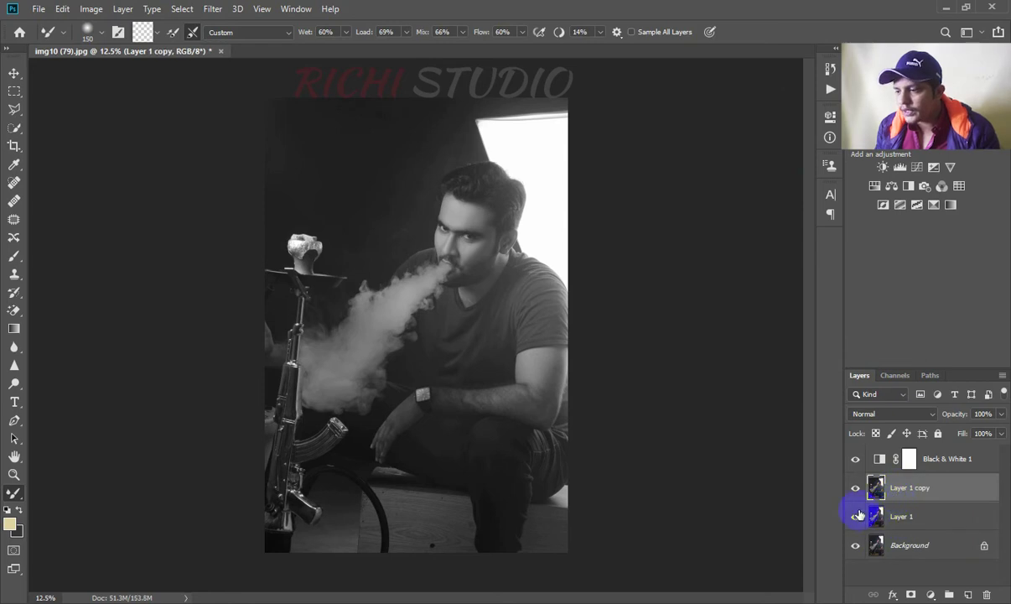
{"action": "left_click", "coordinate": [855, 516]}
{"action": "left_click", "coordinate": [891, 493]}
{"action": "key", "text": "ctrl+e"}
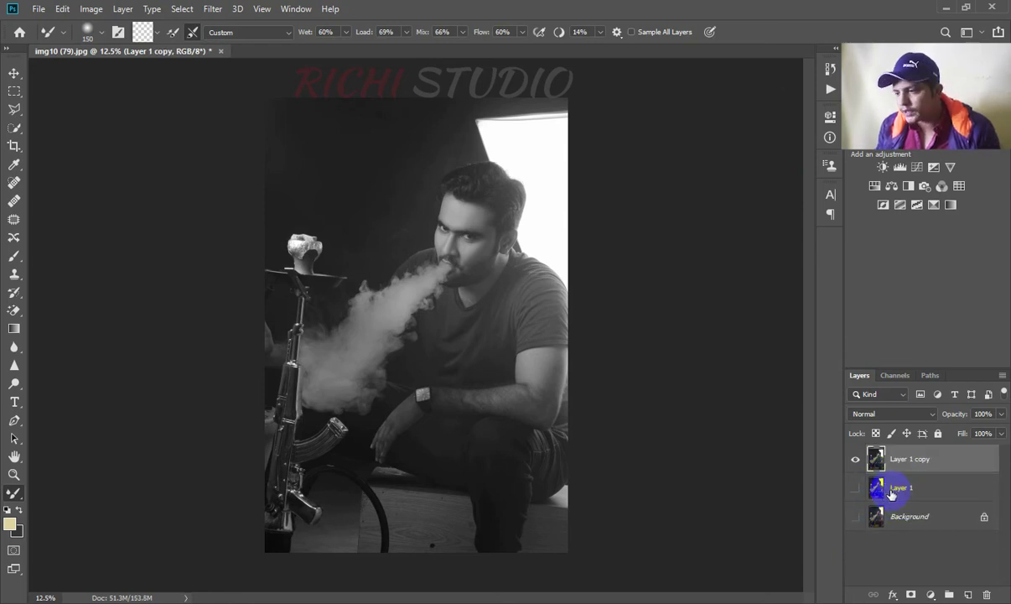
{"action": "left_click", "coordinate": [855, 487]}
{"action": "left_click", "coordinate": [855, 459]}
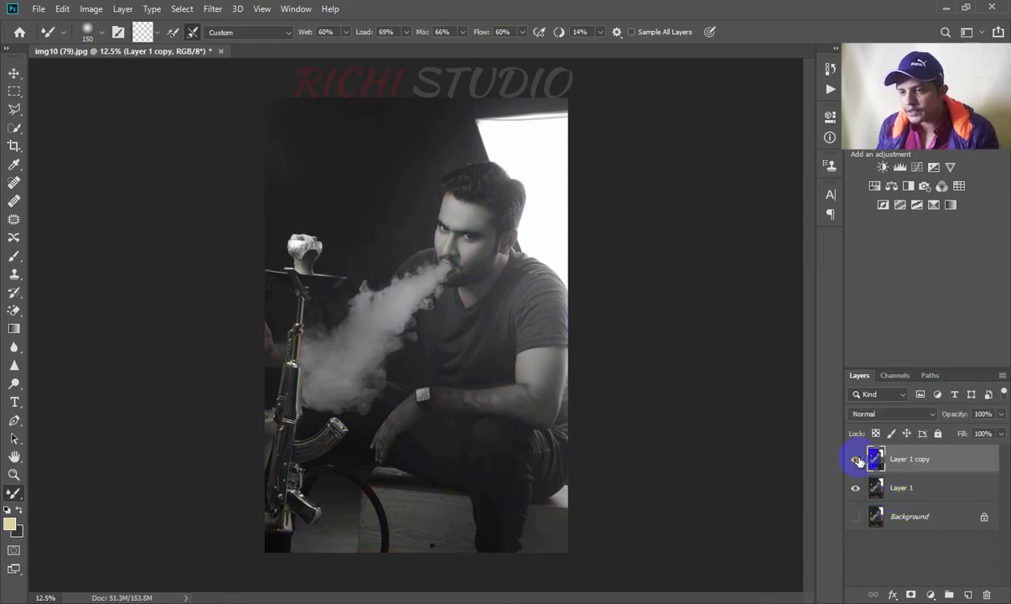
{"action": "left_click", "coordinate": [855, 458]}
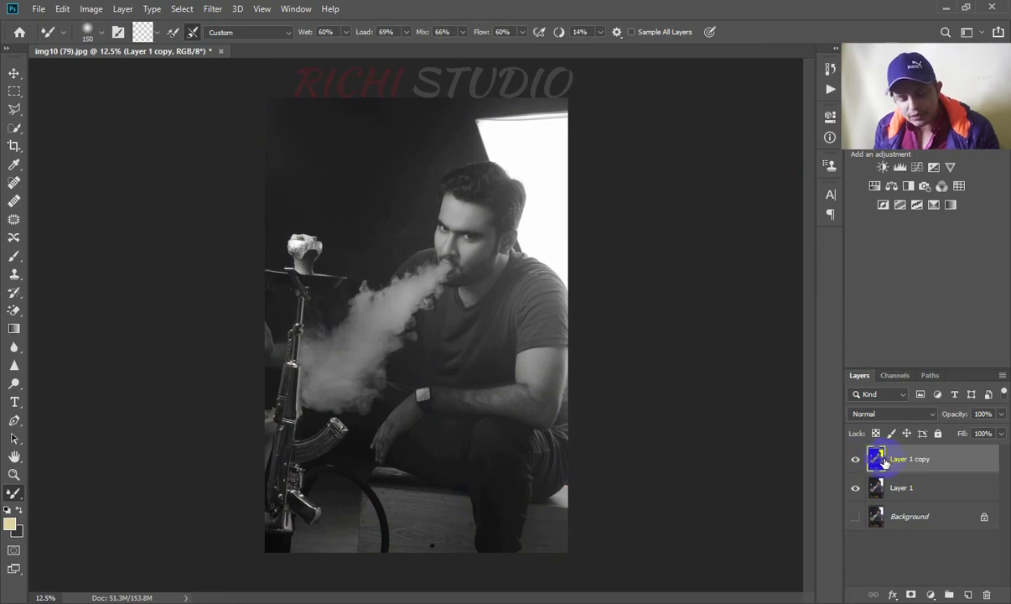
{"action": "key", "text": "ctrl+j"}
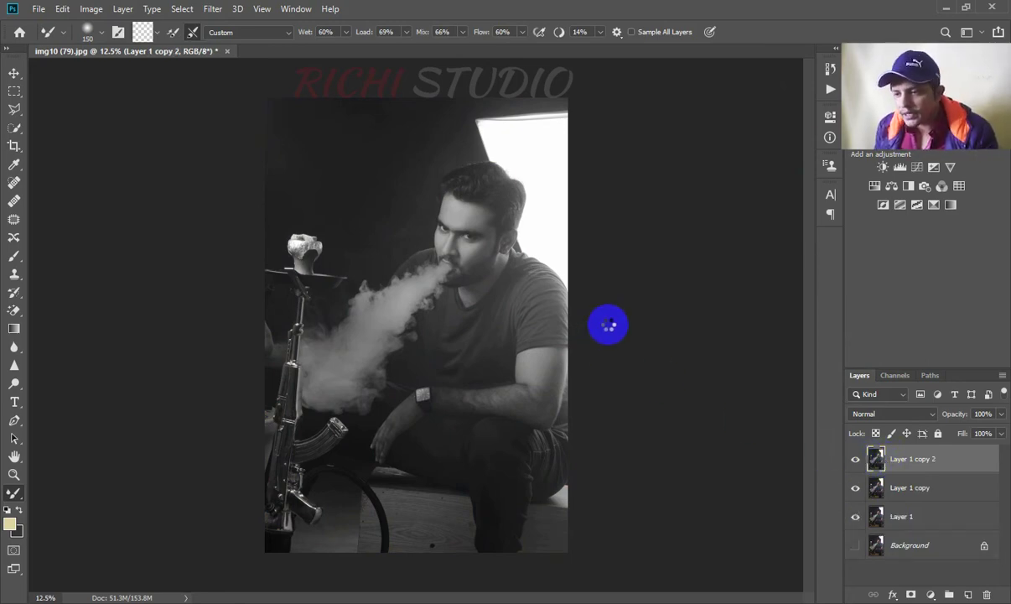
{"action": "key", "text": "ctrl+shift+a"}
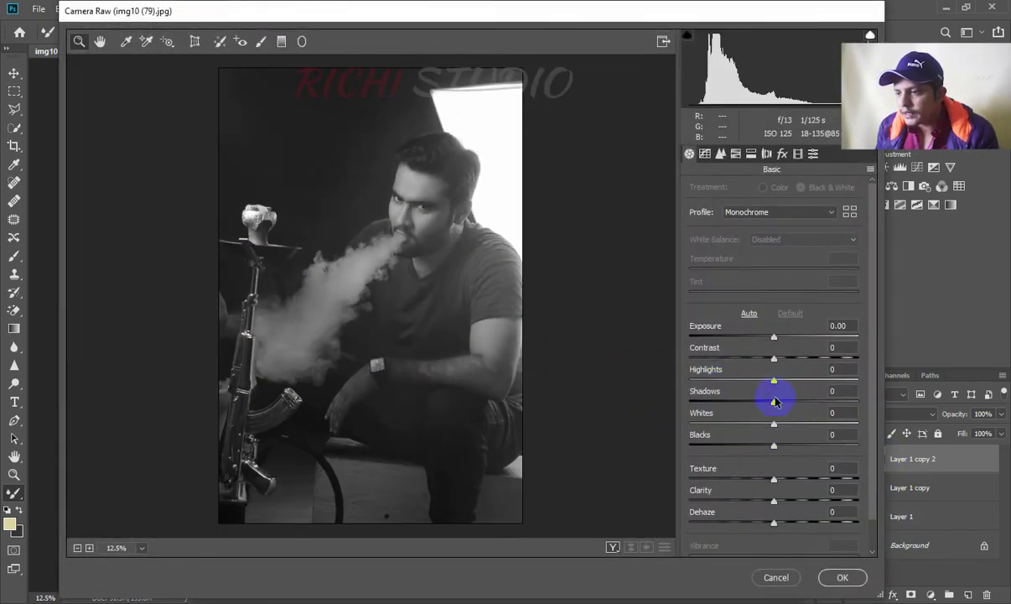
Step: Apply Camera Raw tone edits: Highlights -29, Shadows +29, Blacks -17
{"action": "mouse_move", "coordinate": [774, 382]}
{"action": "left_mouse_down"}
{"action": "mouse_move", "coordinate": [750, 382]}
{"action": "mouse_move", "coordinate": [797, 404]}
{"action": "left_mouse_up"}
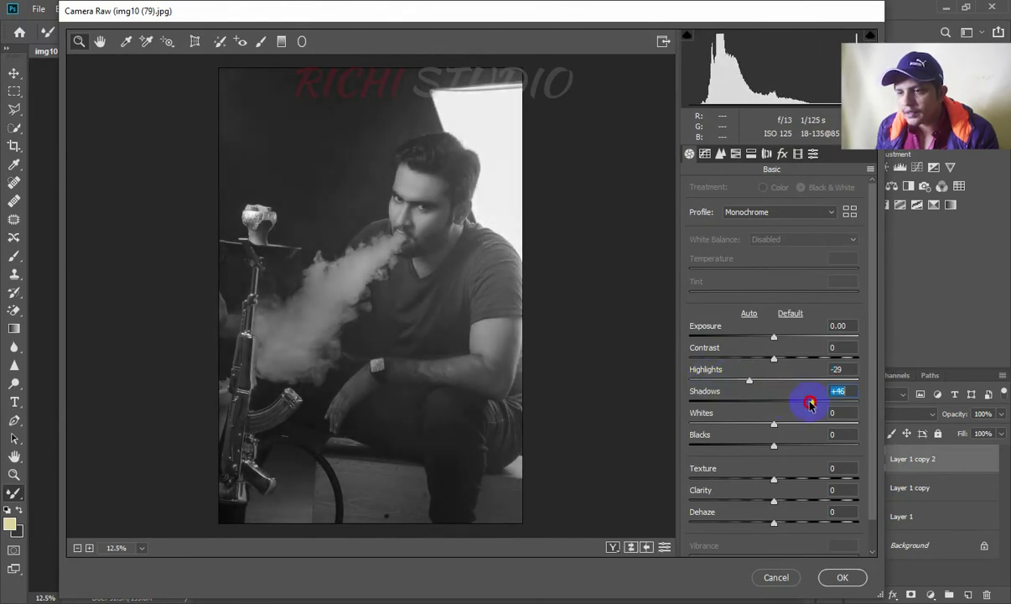
{"action": "left_click_drag", "start_coordinate": [776, 442], "coordinate": [759, 446]}
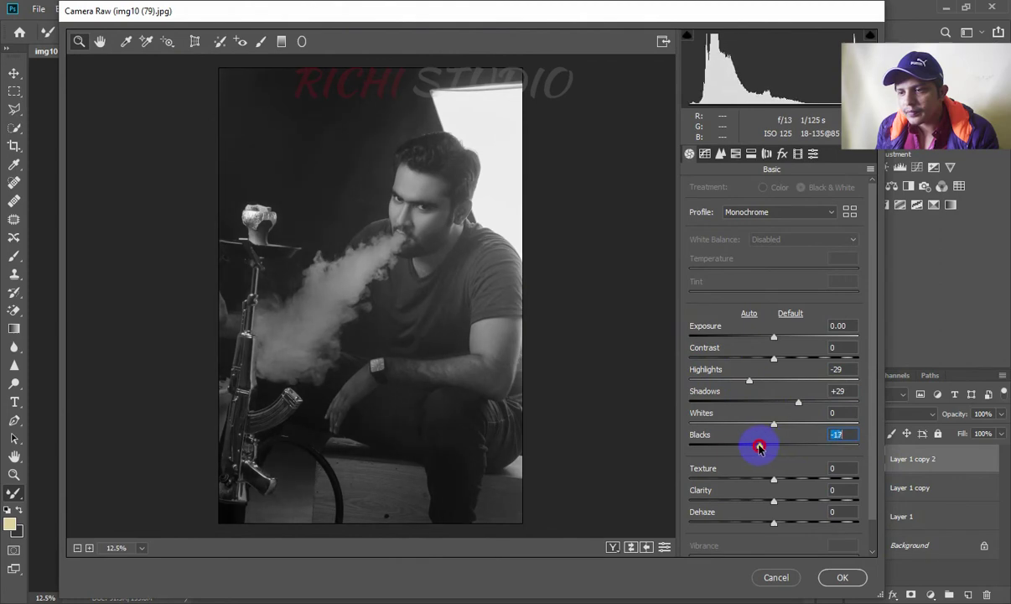
{"action": "left_click", "coordinate": [838, 577]}
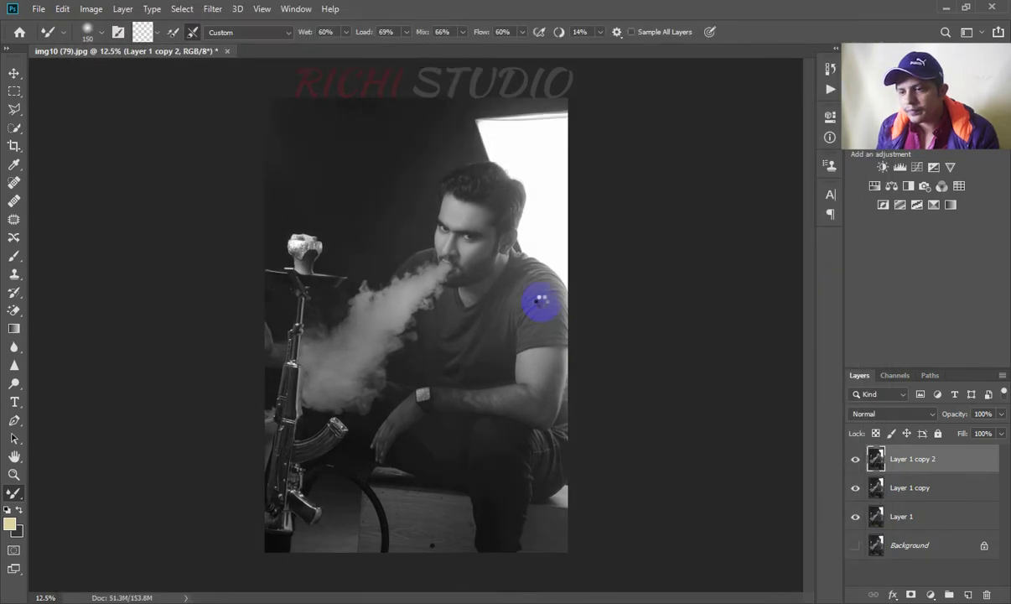
{"action": "key", "text": "ctrl+plus"}
{"action": "key", "text": "ctrl+minus"}
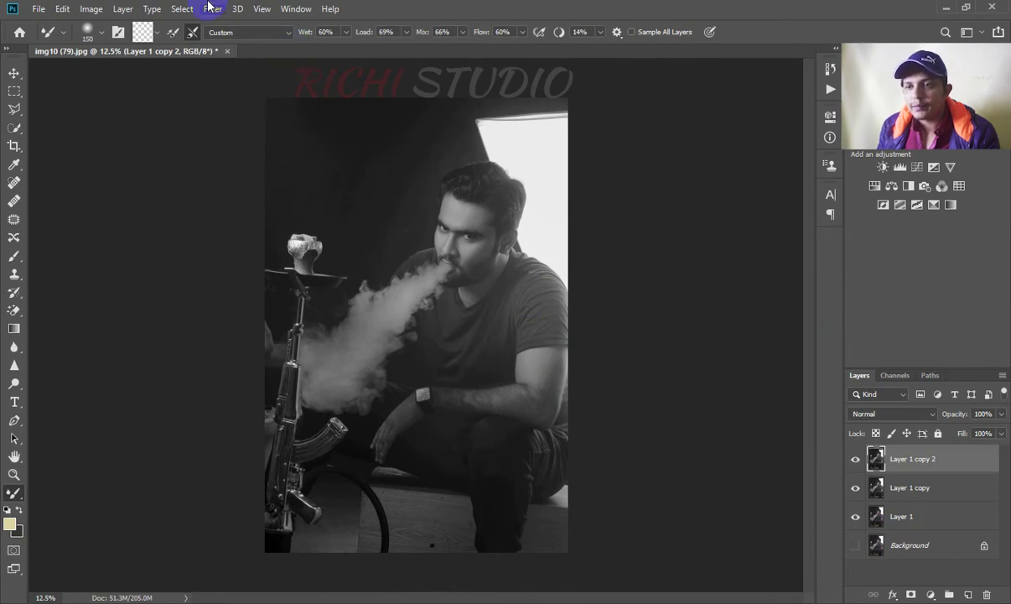
{"action": "left_click", "coordinate": [212, 8]}
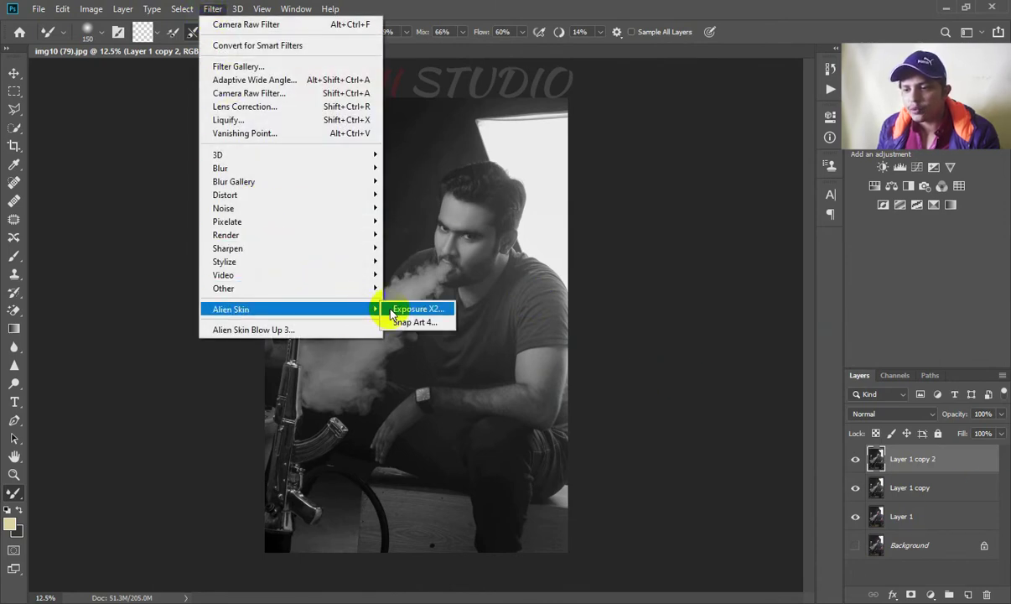
Step: Launch Exposure X2 on the grayscale copy and reset all its adjustments
{"action": "left_click", "coordinate": [390, 311]}
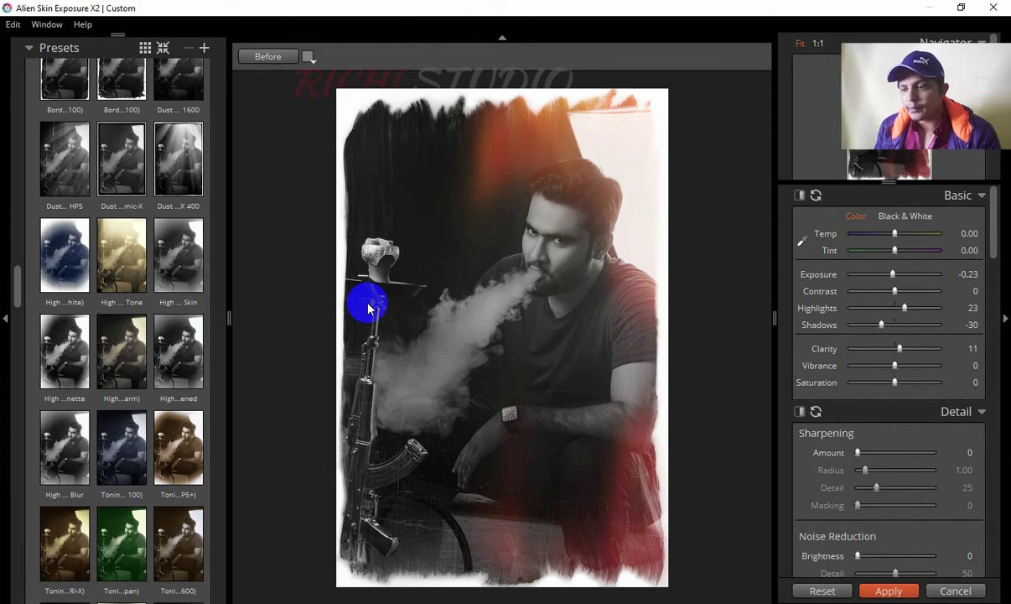
{"action": "scroll", "coordinate": [886, 471], "scroll_direction": "down", "scroll_amount": 5}
{"action": "scroll", "coordinate": [887, 471], "scroll_direction": "down", "scroll_amount": 5}
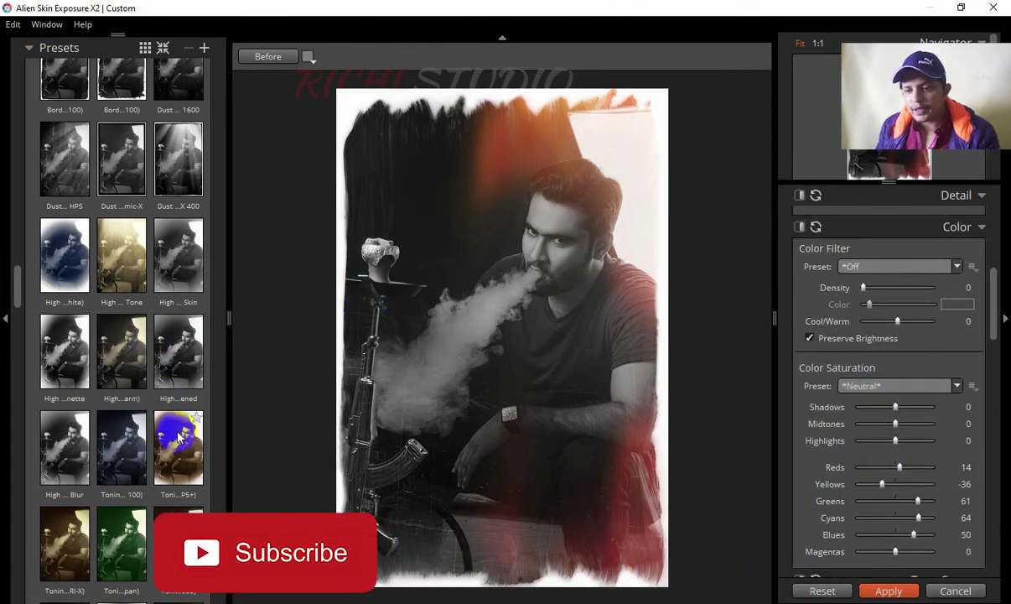
{"action": "left_click", "coordinate": [823, 592]}
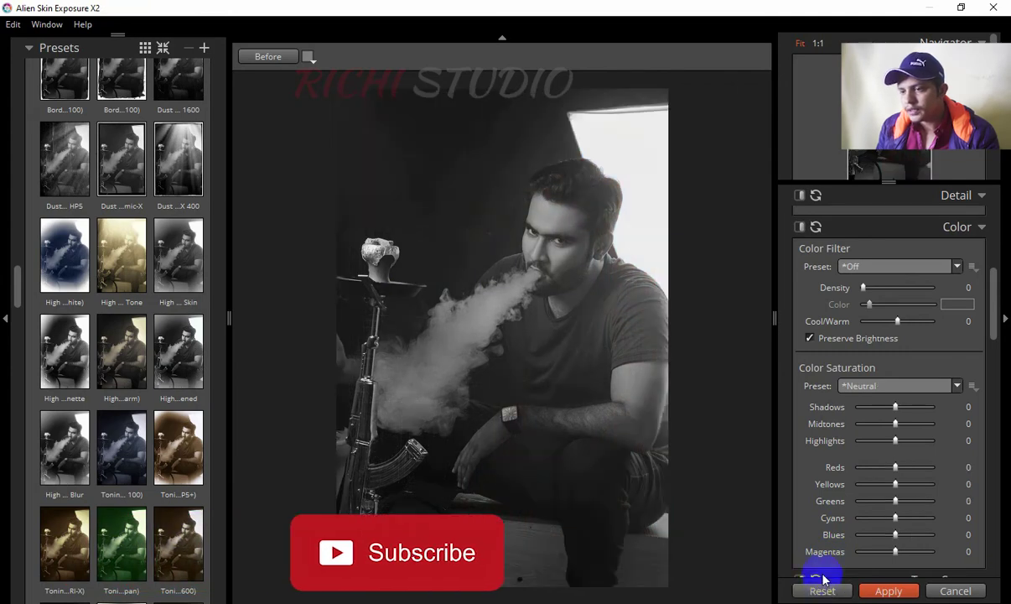
{"action": "scroll", "coordinate": [878, 441], "scroll_direction": "down", "scroll_amount": 5}
{"action": "scroll", "coordinate": [875, 413], "scroll_direction": "down", "scroll_amount": 5}
{"action": "scroll", "coordinate": [873, 414], "scroll_direction": "down", "scroll_amount": 5}
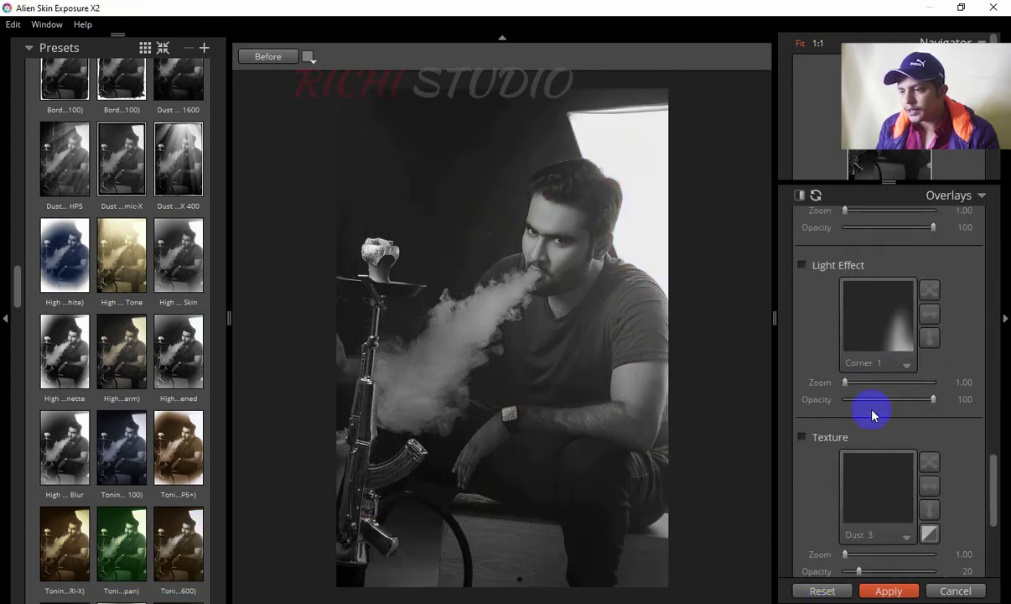
Step: Turn on the light effect overlay and choose the Side 7 red side glow after previewing others
{"action": "left_click", "coordinate": [802, 267]}
{"action": "left_click", "coordinate": [907, 363]}
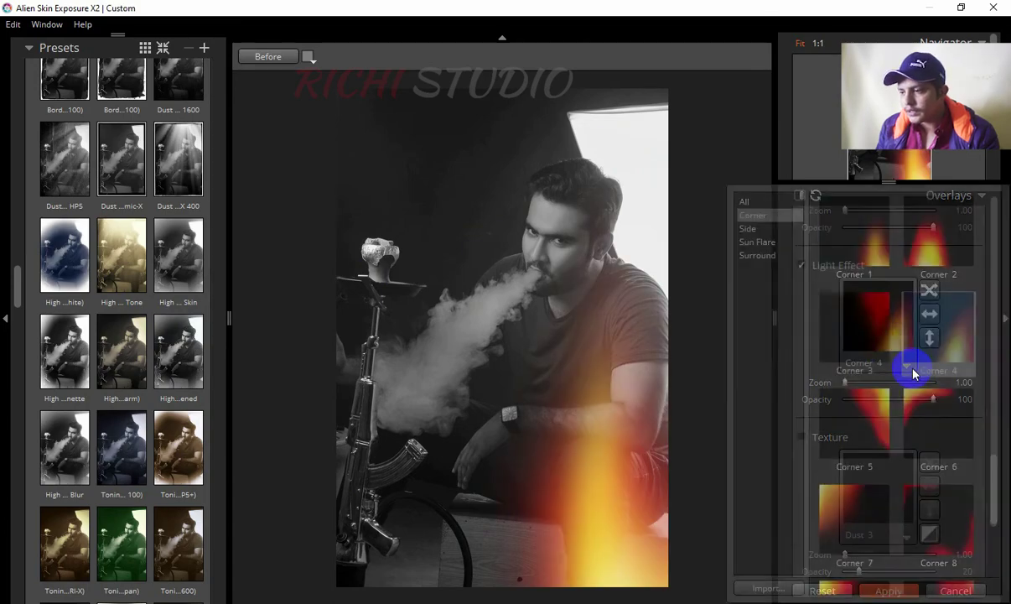
{"action": "left_click", "coordinate": [854, 332]}
{"action": "left_click", "coordinate": [744, 202]}
{"action": "scroll", "coordinate": [922, 386], "scroll_direction": "down", "scroll_amount": 5}
{"action": "left_click", "coordinate": [933, 392]}
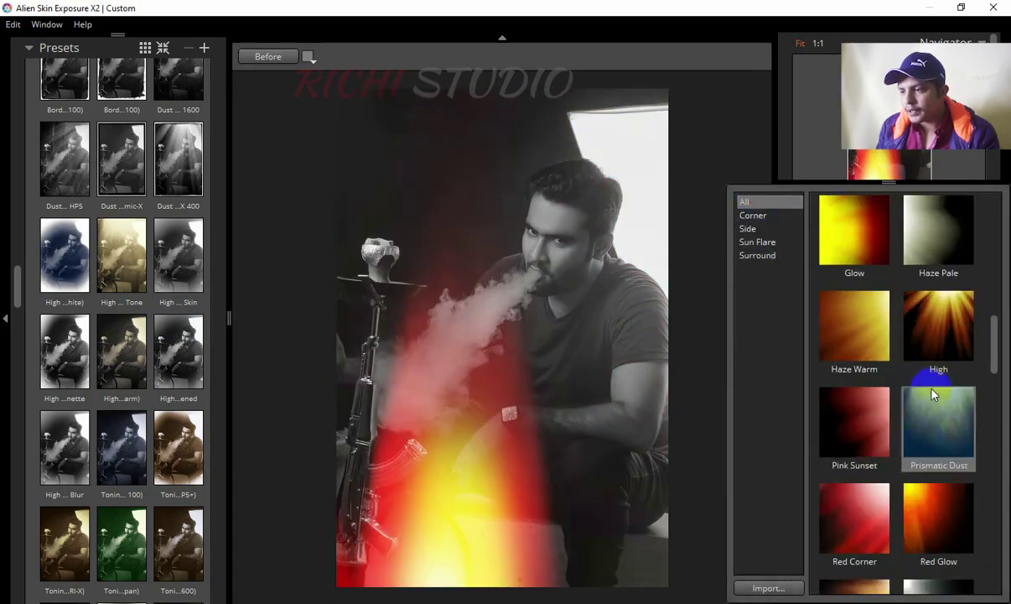
{"action": "scroll", "coordinate": [933, 395], "scroll_direction": "down", "scroll_amount": 5}
{"action": "left_click", "coordinate": [932, 388]}
{"action": "left_click", "coordinate": [937, 458]}
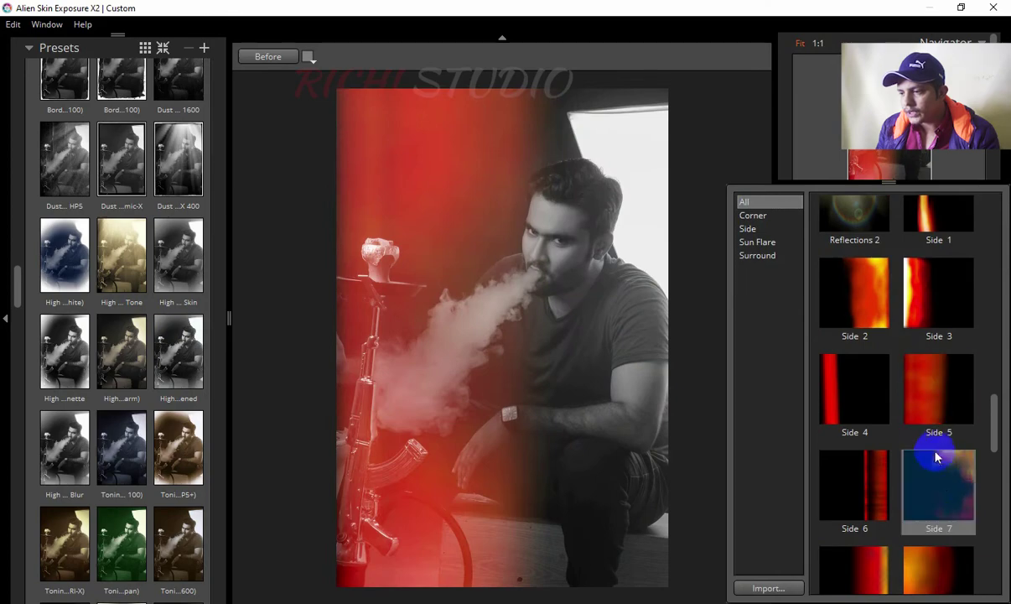
{"action": "scroll", "coordinate": [937, 470], "scroll_direction": "down", "scroll_amount": 2}
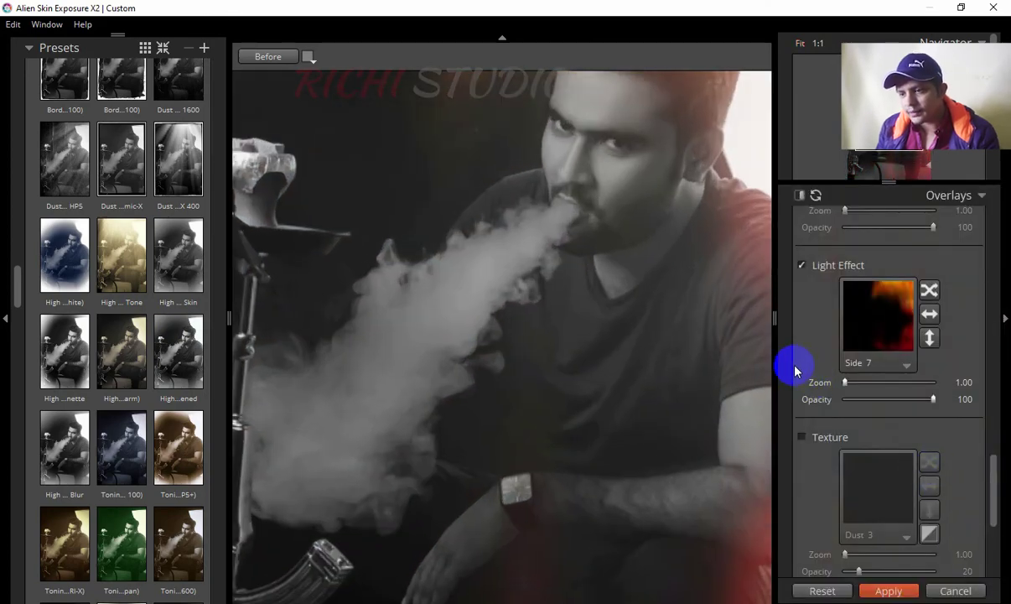
{"action": "scroll", "coordinate": [914, 477], "scroll_direction": "down", "scroll_amount": 3}
{"action": "scroll", "coordinate": [846, 375], "scroll_direction": "up", "scroll_amount": 5}
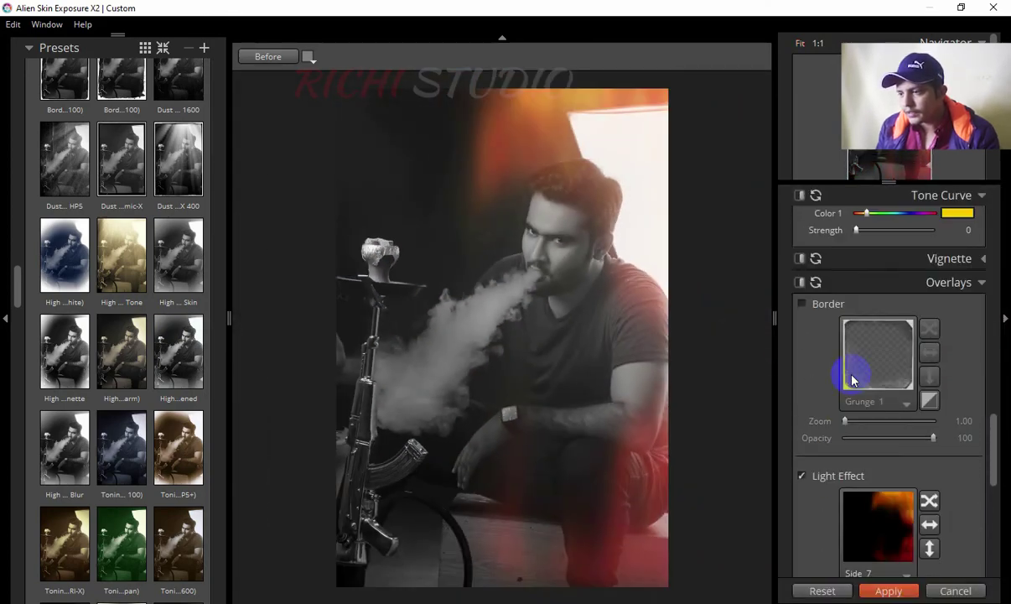
{"action": "scroll", "coordinate": [851, 352], "scroll_direction": "up", "scroll_amount": 3}
{"action": "scroll", "coordinate": [852, 380], "scroll_direction": "up", "scroll_amount": 3}
{"action": "scroll", "coordinate": [846, 368], "scroll_direction": "up", "scroll_amount": 5}
Step: Brighten the highlights, darken the shadows and raise sharpening Amount to 41
{"action": "scroll", "coordinate": [851, 369], "scroll_direction": "up", "scroll_amount": 4}
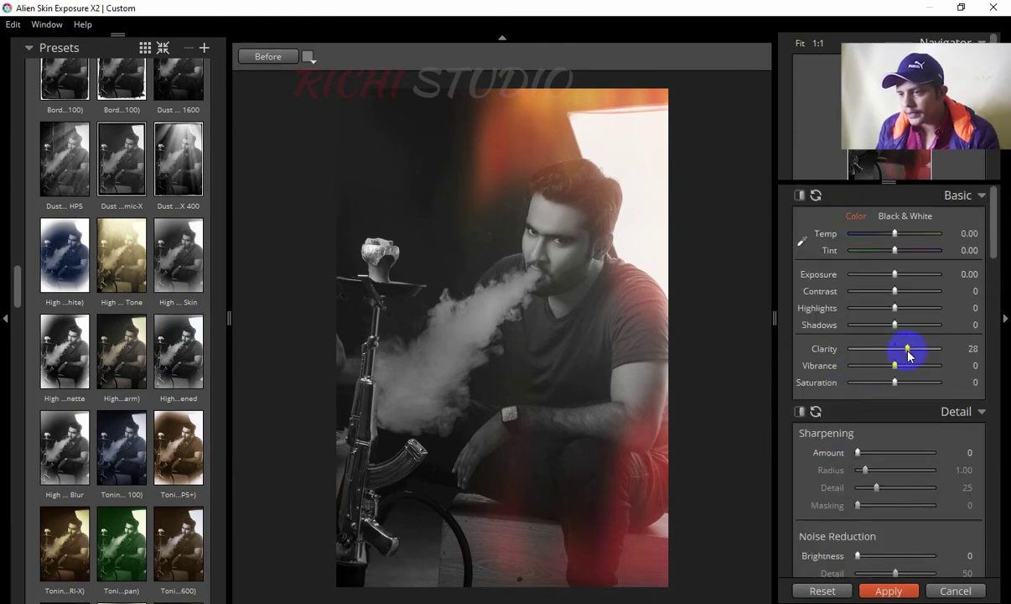
{"action": "left_click_drag", "start_coordinate": [894, 307], "coordinate": [912, 308]}
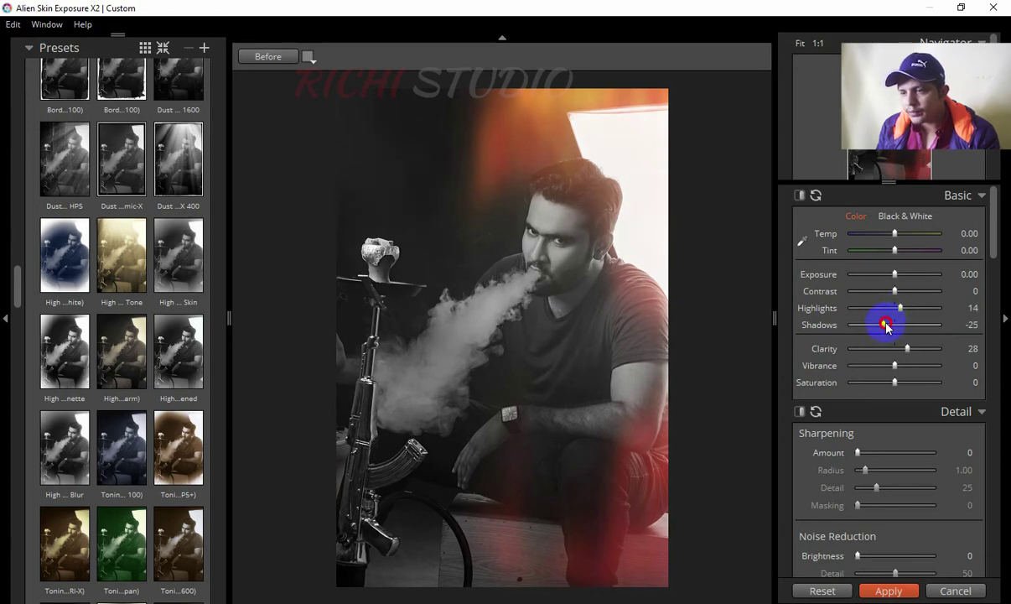
{"action": "left_click_drag", "start_coordinate": [886, 325], "coordinate": [869, 326]}
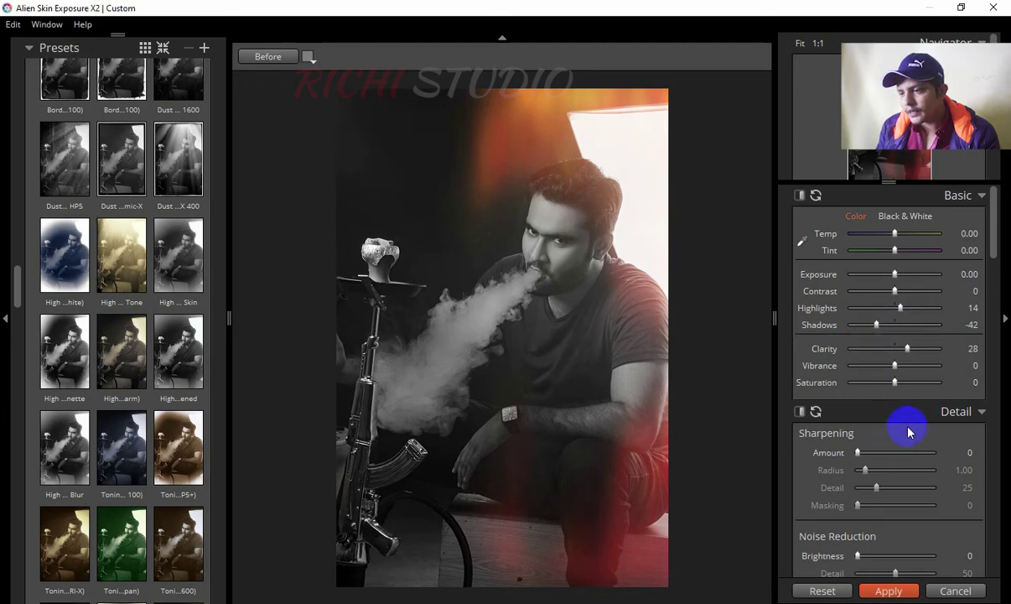
{"action": "scroll", "coordinate": [897, 415], "scroll_direction": "down", "scroll_amount": 5}
{"action": "scroll", "coordinate": [877, 369], "scroll_direction": "up", "scroll_amount": 2}
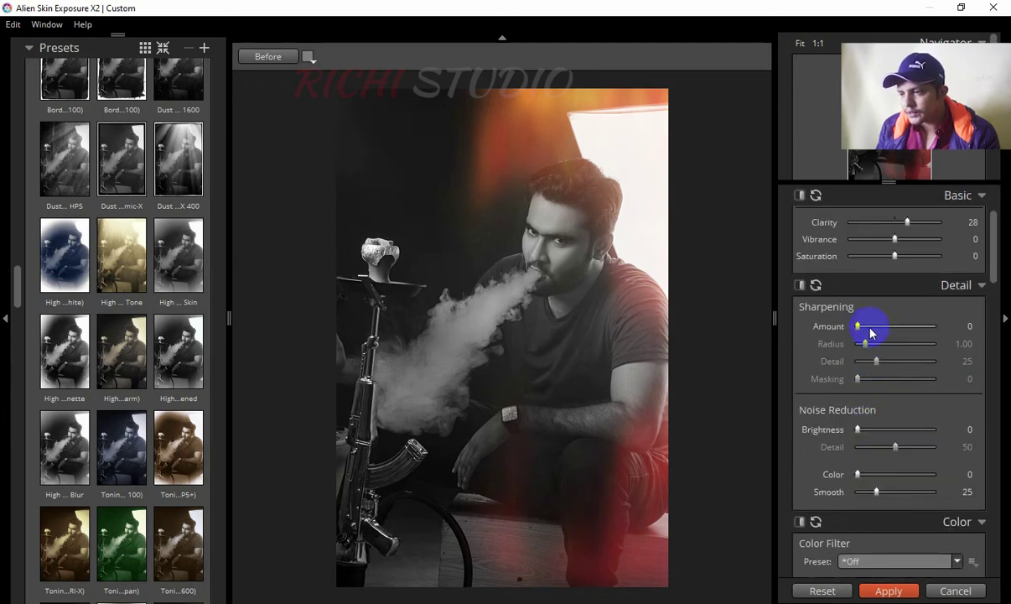
{"action": "left_click_drag", "start_coordinate": [859, 328], "coordinate": [864, 329]}
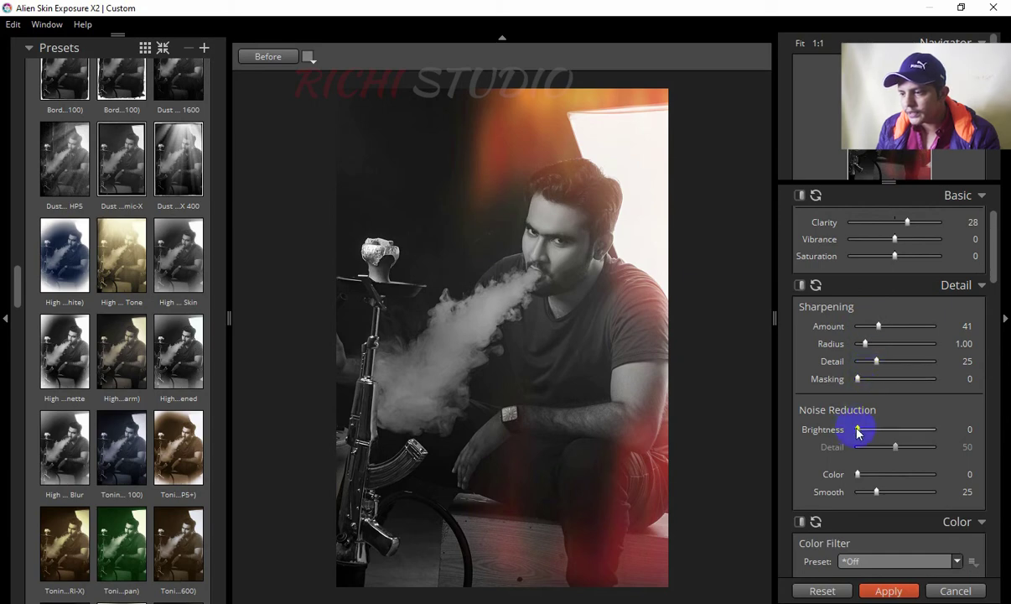
Step: Lower the shadow color saturation to about -14
{"action": "scroll", "coordinate": [889, 430], "scroll_direction": "down", "scroll_amount": 3}
{"action": "scroll", "coordinate": [885, 267], "scroll_direction": "down", "scroll_amount": 3}
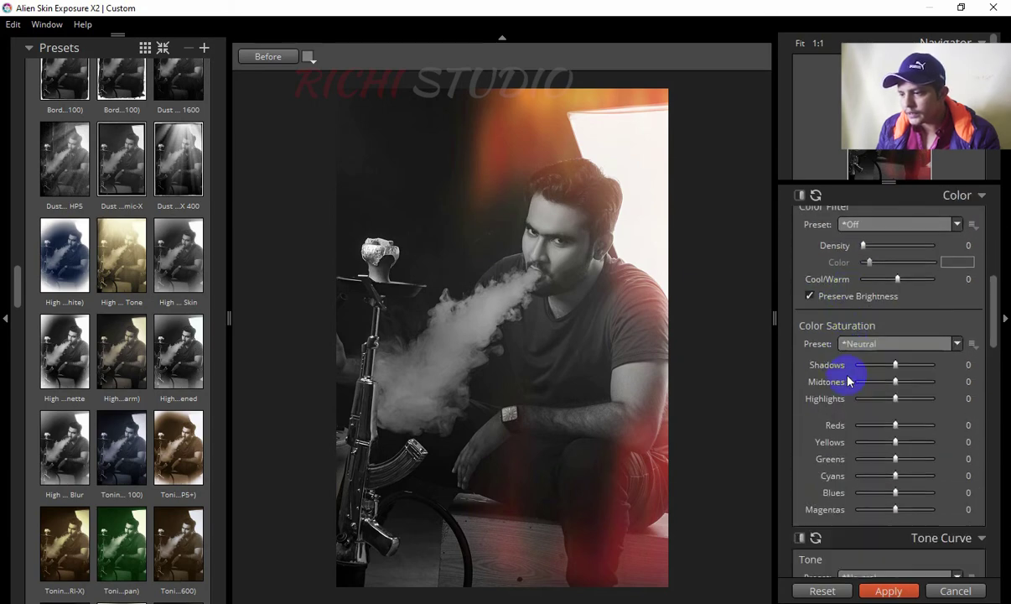
{"action": "scroll", "coordinate": [880, 316], "scroll_direction": "down", "scroll_amount": 2}
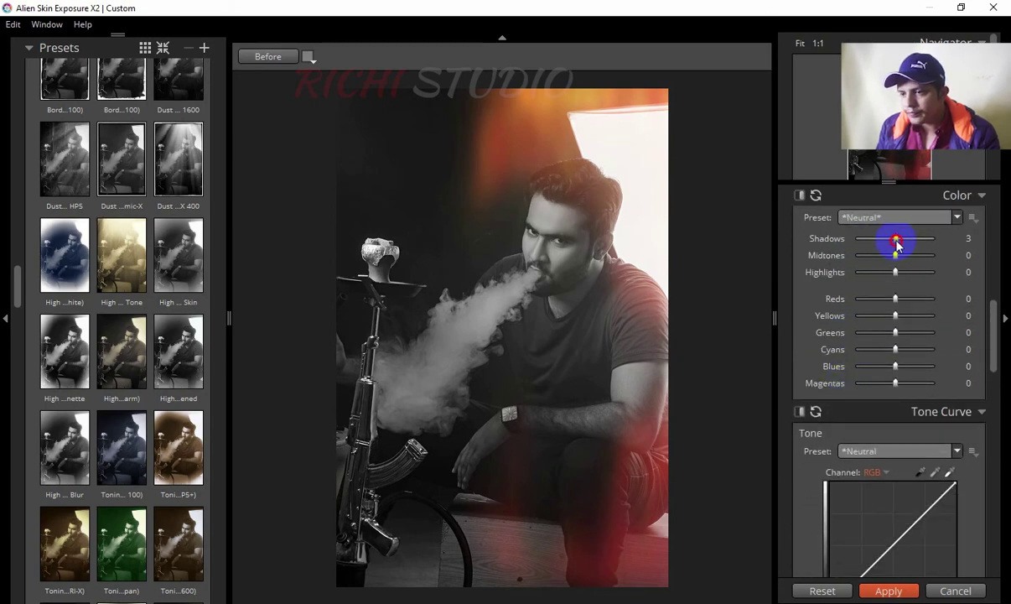
{"action": "left_click_drag", "start_coordinate": [903, 244], "coordinate": [882, 244]}
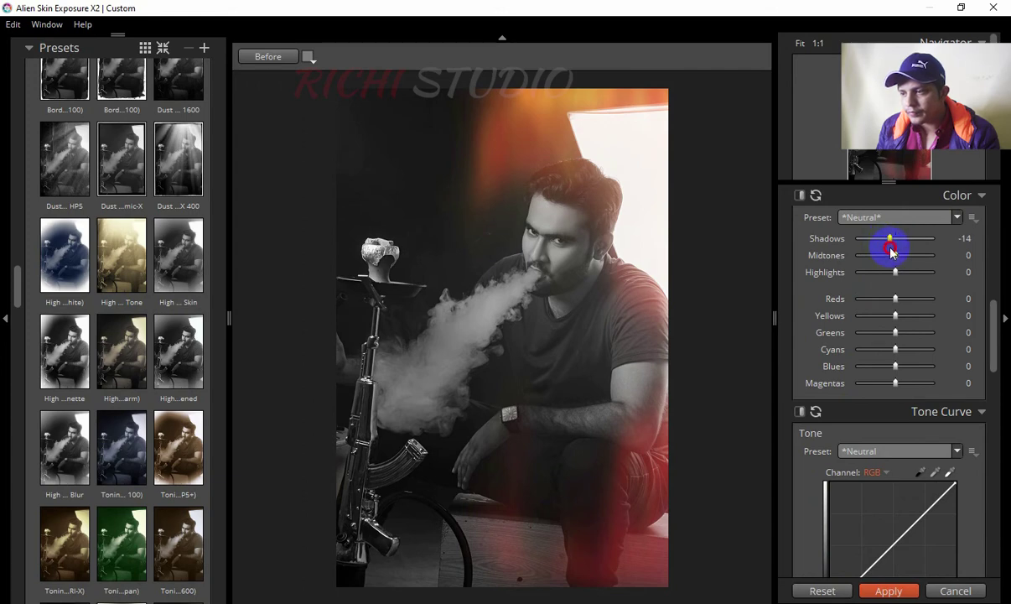
{"action": "scroll", "coordinate": [882, 420], "scroll_direction": "down", "scroll_amount": 5}
{"action": "scroll", "coordinate": [881, 399], "scroll_direction": "down", "scroll_amount": 5}
{"action": "scroll", "coordinate": [867, 377], "scroll_direction": "down", "scroll_amount": 3}
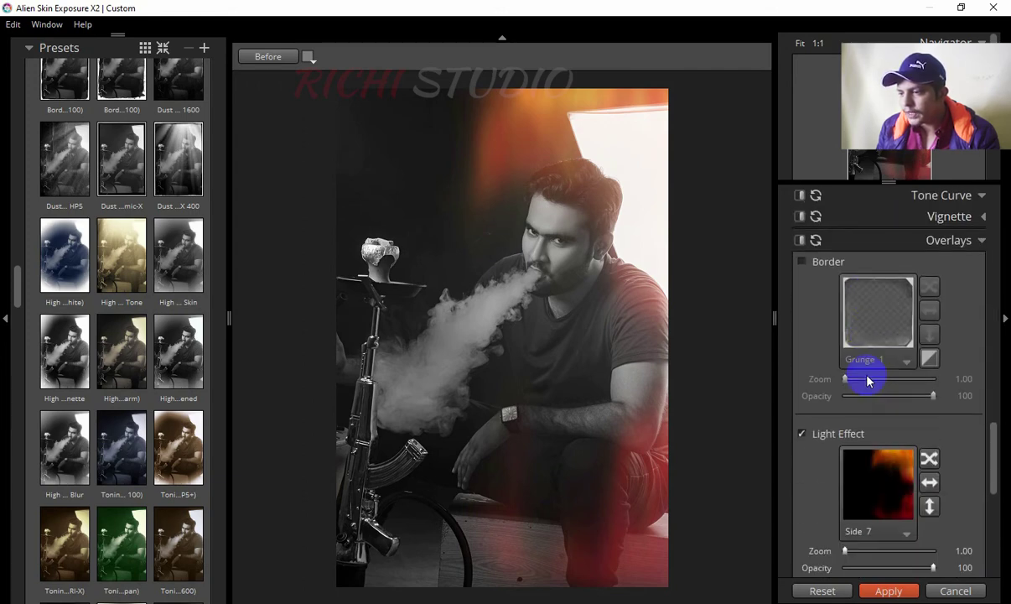
Step: Enable the border overlay and browse all border styles, previewing Brushed
{"action": "left_click", "coordinate": [802, 263]}
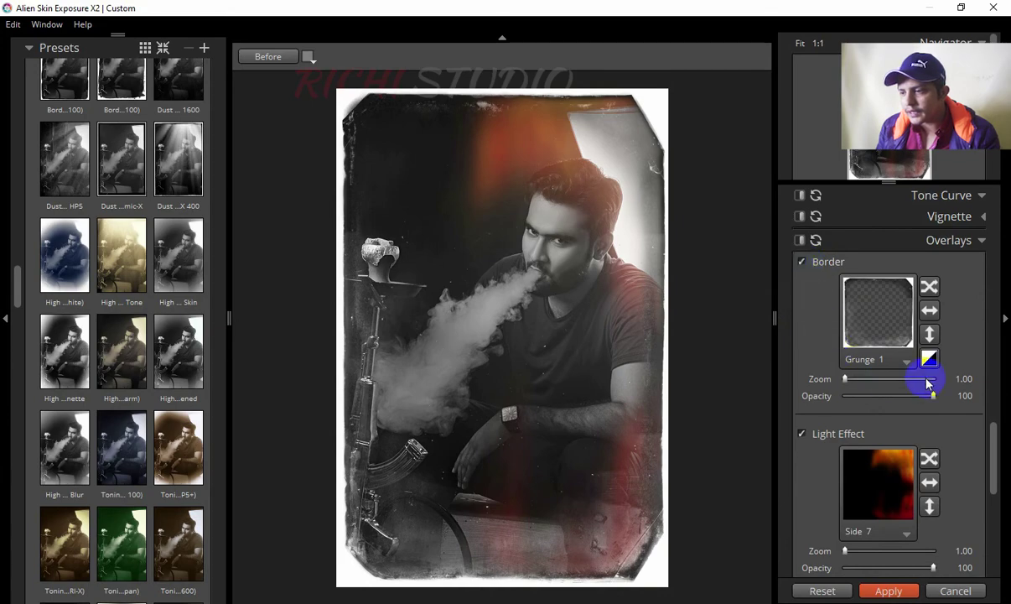
{"action": "left_click", "coordinate": [905, 363]}
{"action": "left_click", "coordinate": [722, 202]}
{"action": "left_click", "coordinate": [848, 319]}
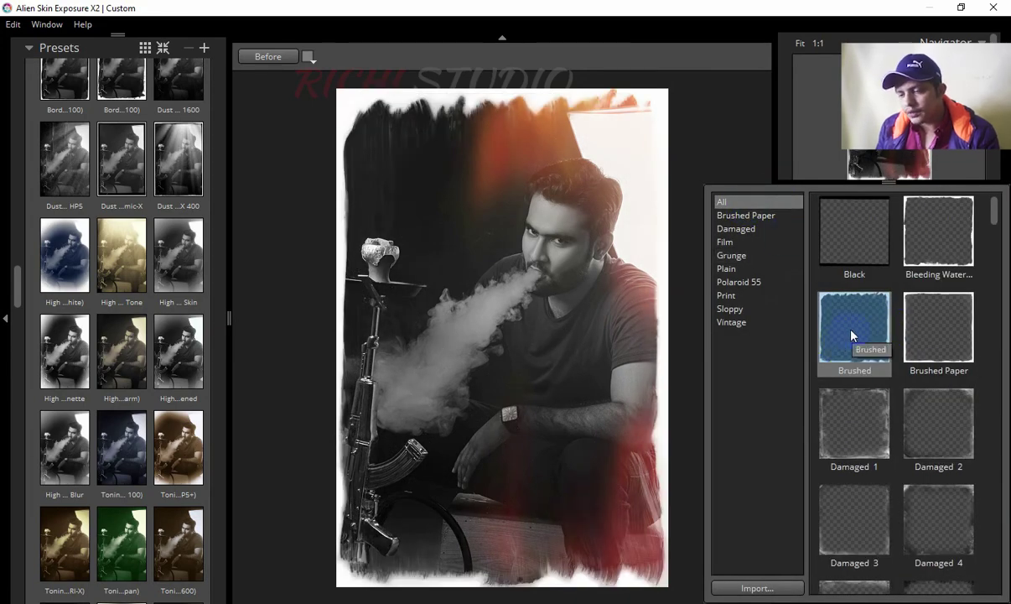
{"action": "scroll", "coordinate": [851, 337], "scroll_direction": "down", "scroll_amount": 5}
{"action": "scroll", "coordinate": [852, 336], "scroll_direction": "down", "scroll_amount": 3}
{"action": "scroll", "coordinate": [852, 335], "scroll_direction": "down", "scroll_amount": 5}
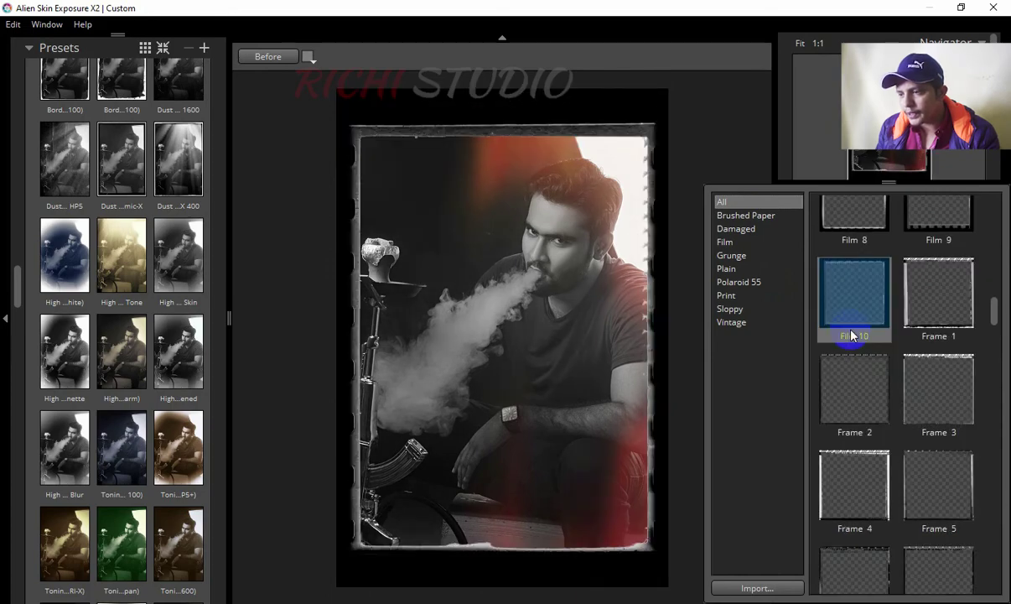
{"action": "scroll", "coordinate": [852, 335], "scroll_direction": "down", "scroll_amount": 5}
{"action": "scroll", "coordinate": [862, 353], "scroll_direction": "down", "scroll_amount": 5}
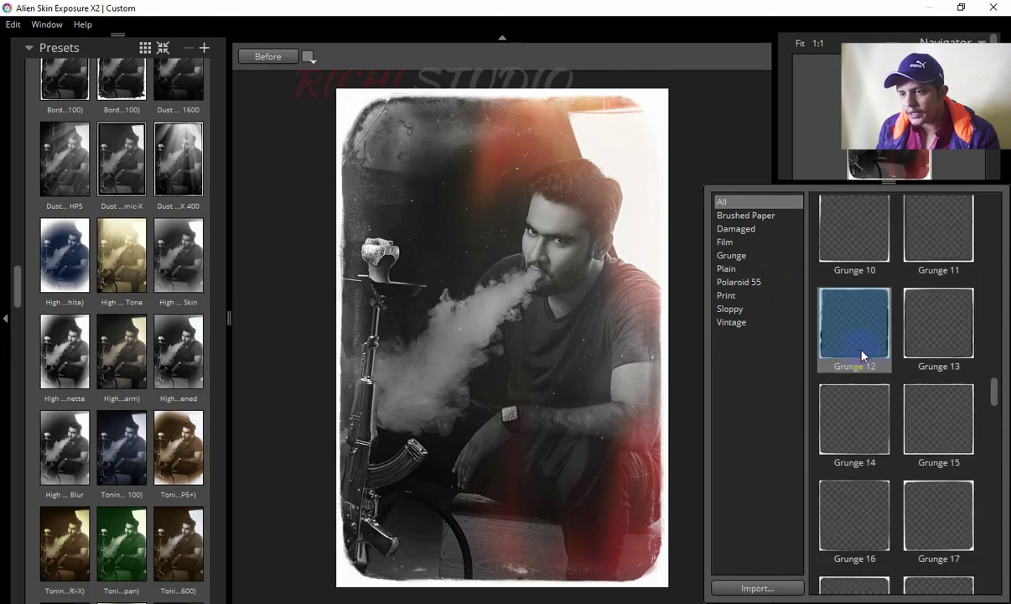
{"action": "scroll", "coordinate": [862, 354], "scroll_direction": "down", "scroll_amount": 3}
{"action": "scroll", "coordinate": [862, 354], "scroll_direction": "down", "scroll_amount": 5}
{"action": "scroll", "coordinate": [867, 414], "scroll_direction": "down", "scroll_amount": 5}
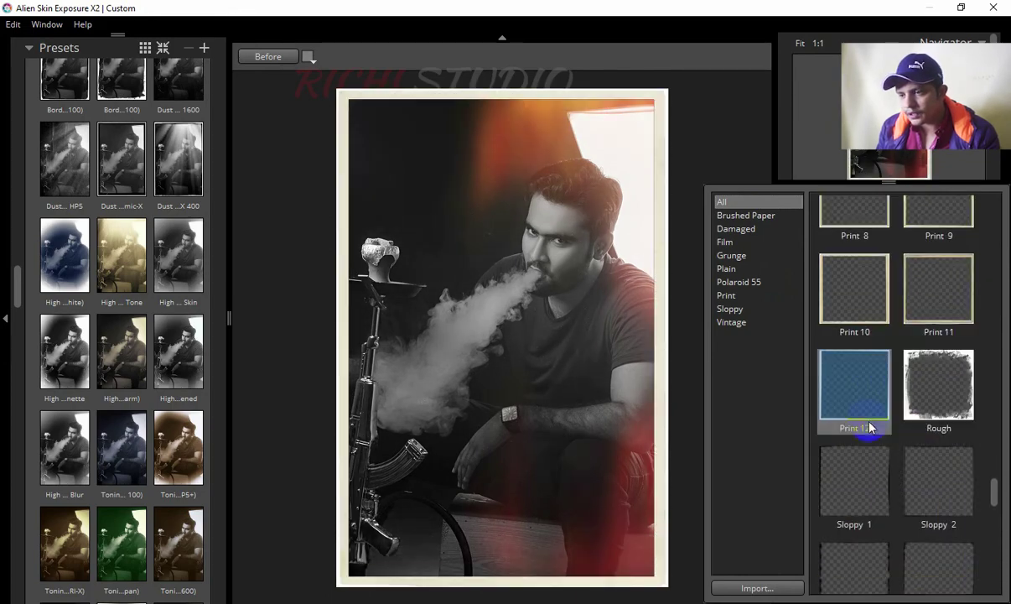
{"action": "scroll", "coordinate": [867, 414], "scroll_direction": "down", "scroll_amount": 3}
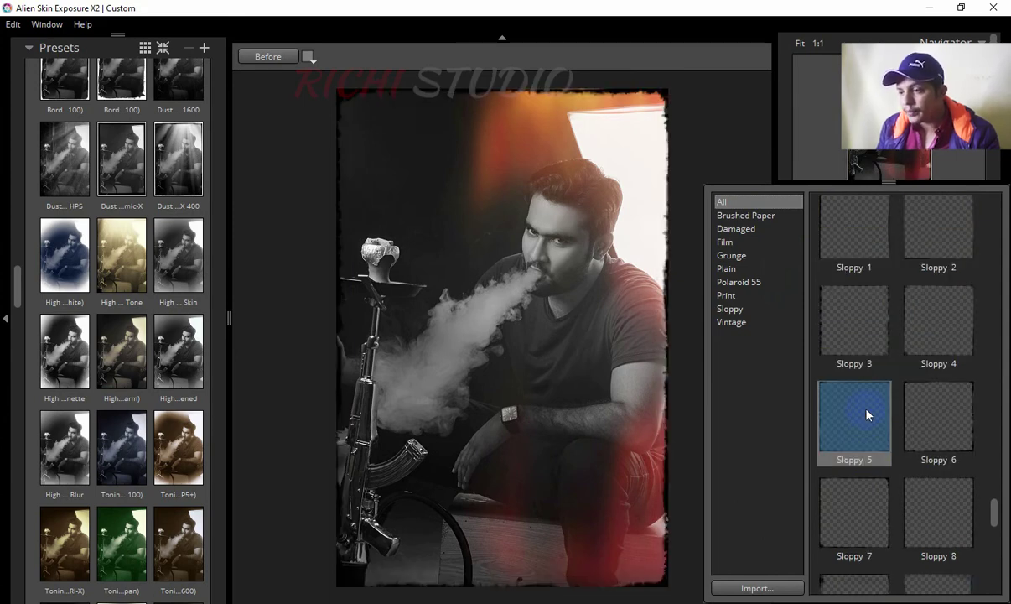
{"action": "scroll", "coordinate": [867, 414], "scroll_direction": "down", "scroll_amount": 5}
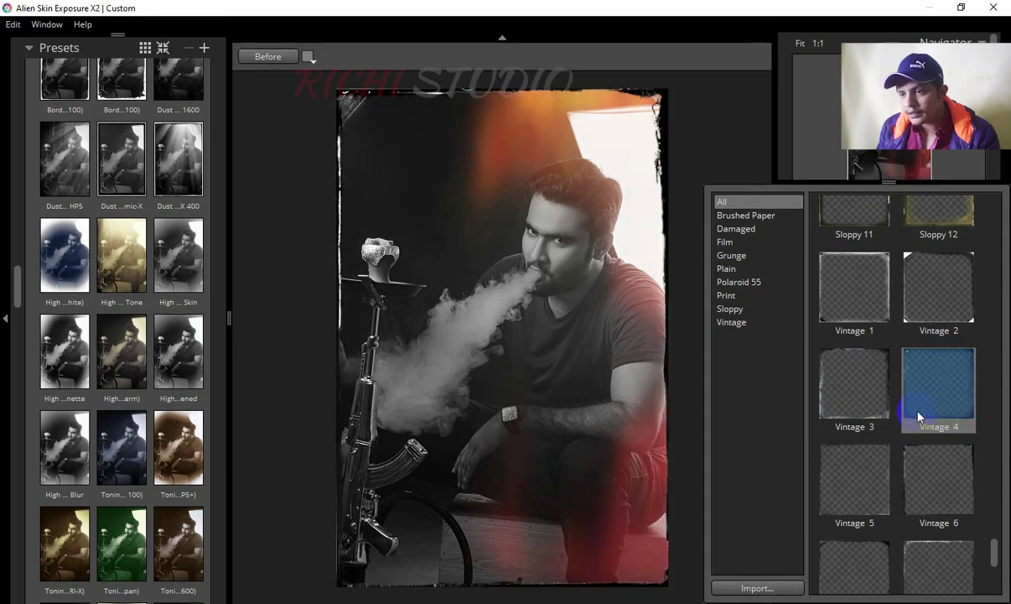
{"action": "scroll", "coordinate": [916, 417], "scroll_direction": "down", "scroll_amount": 5}
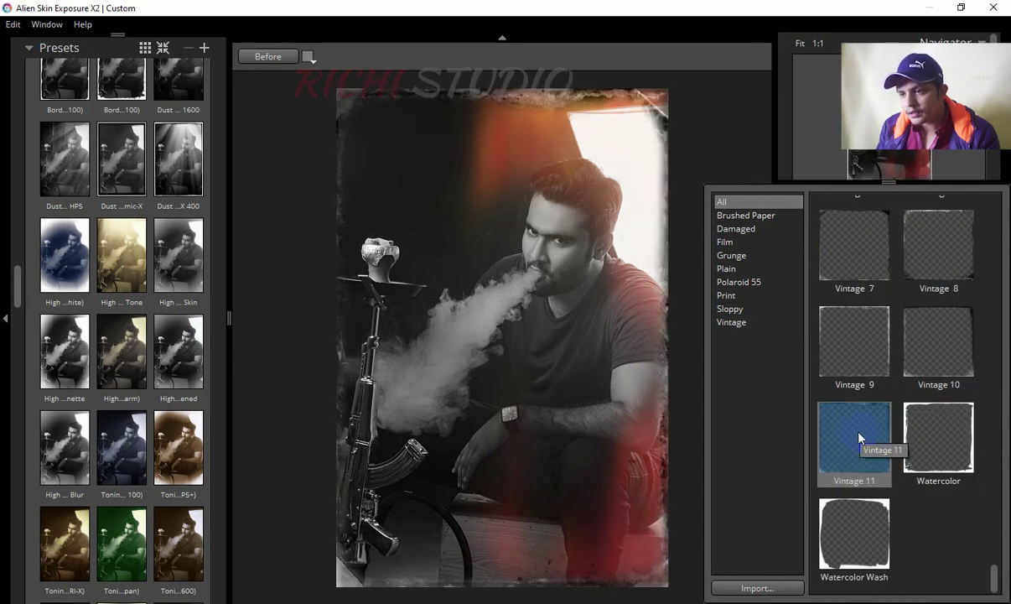
Step: Apply a Grunge 1 border, fade its opacity, and compare with and without it
{"action": "left_click", "coordinate": [732, 255]}
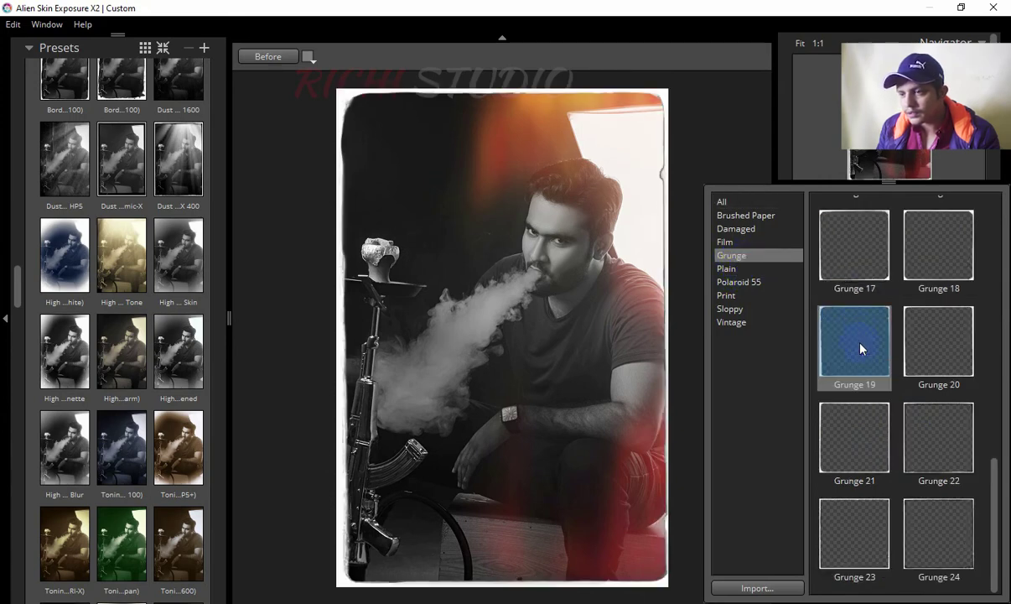
{"action": "left_click", "coordinate": [726, 268]}
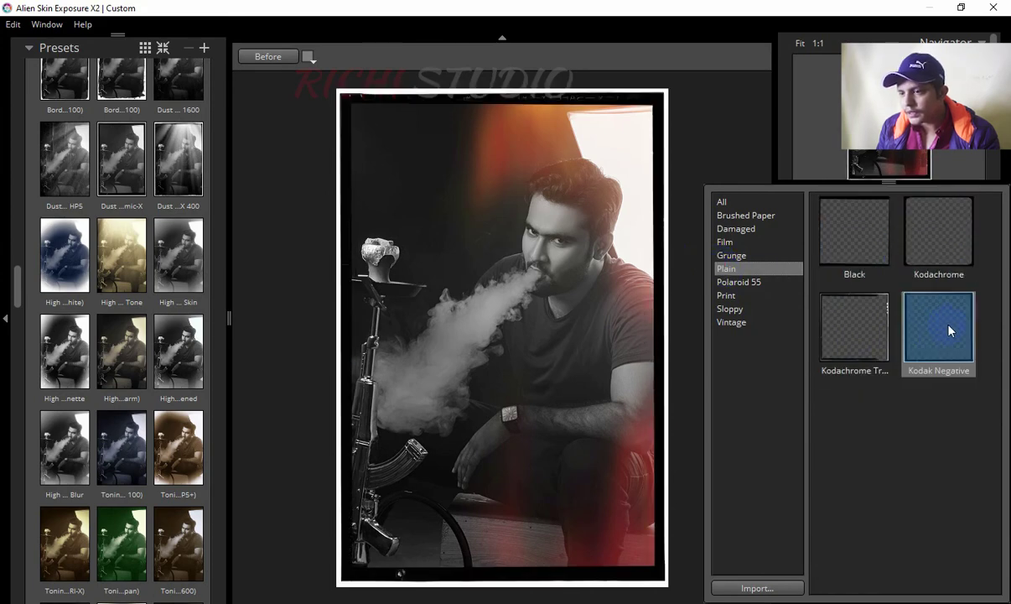
{"action": "left_click", "coordinate": [767, 178]}
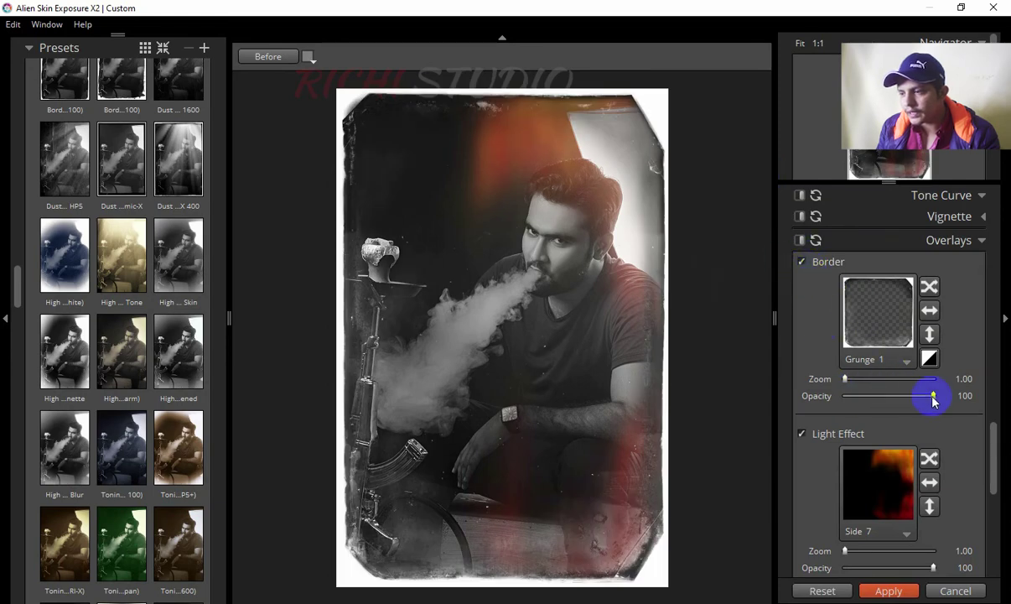
{"action": "mouse_move", "coordinate": [933, 395]}
{"action": "left_mouse_down"}
{"action": "mouse_move", "coordinate": [851, 398]}
{"action": "mouse_move", "coordinate": [859, 402]}
{"action": "left_mouse_up"}
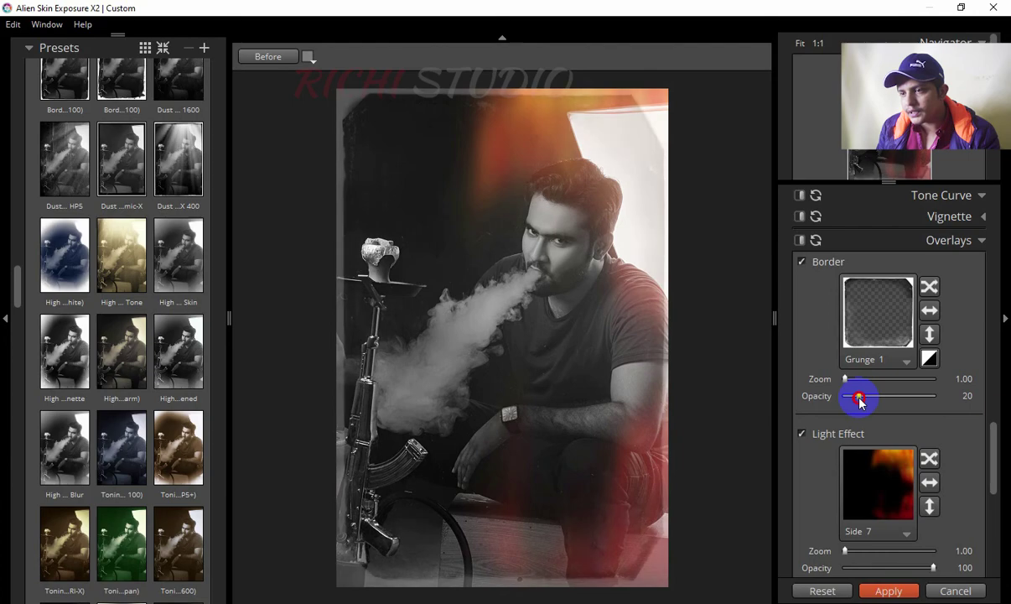
{"action": "left_click", "coordinate": [812, 262]}
Step: Switch the border to Grunge 4 and fade its opacity to about 19
{"action": "left_click", "coordinate": [906, 362]}
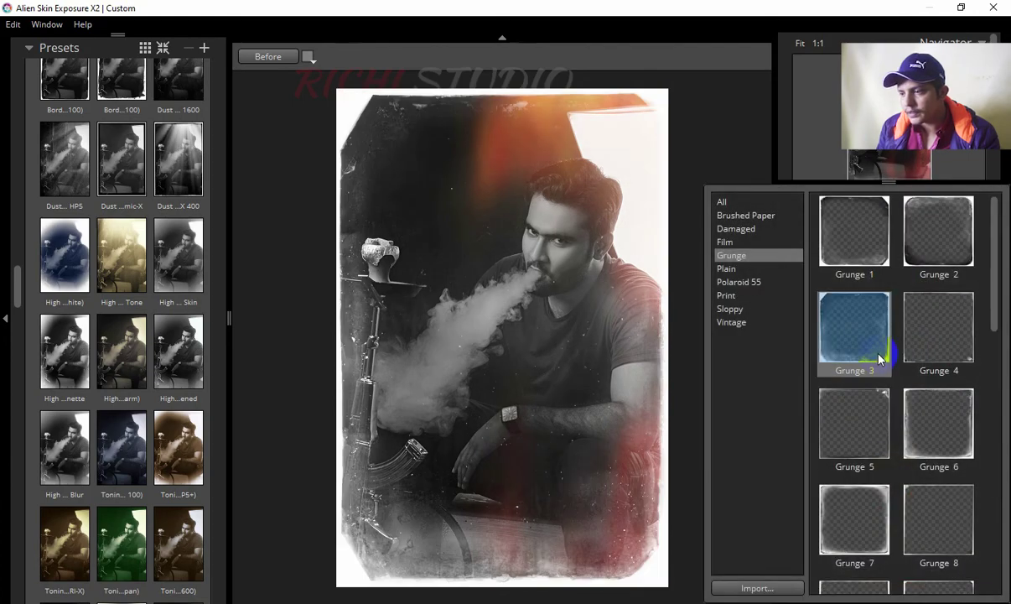
{"action": "left_click", "coordinate": [935, 338]}
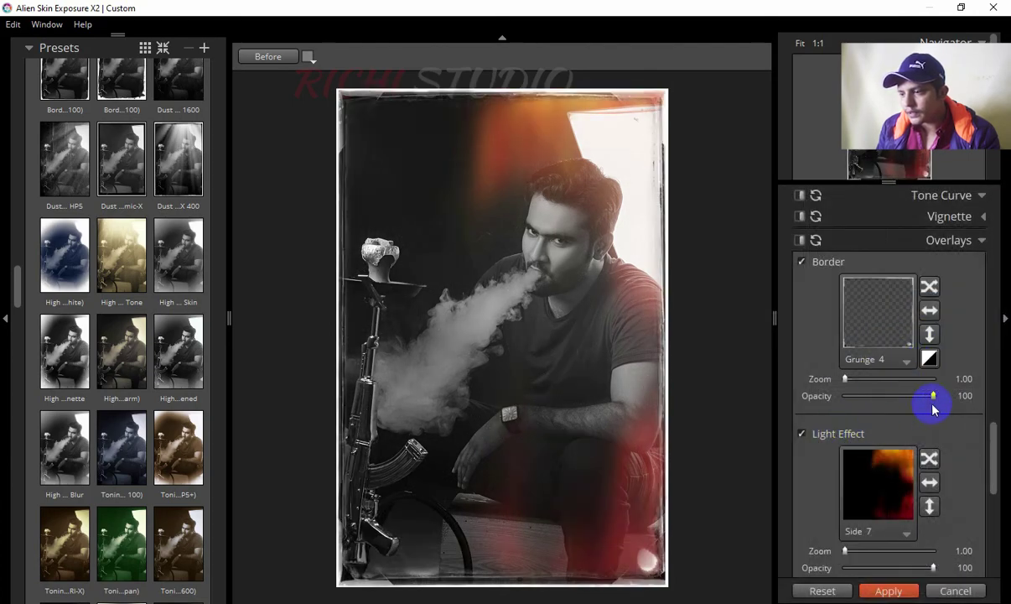
{"action": "left_click_drag", "start_coordinate": [932, 396], "coordinate": [860, 400]}
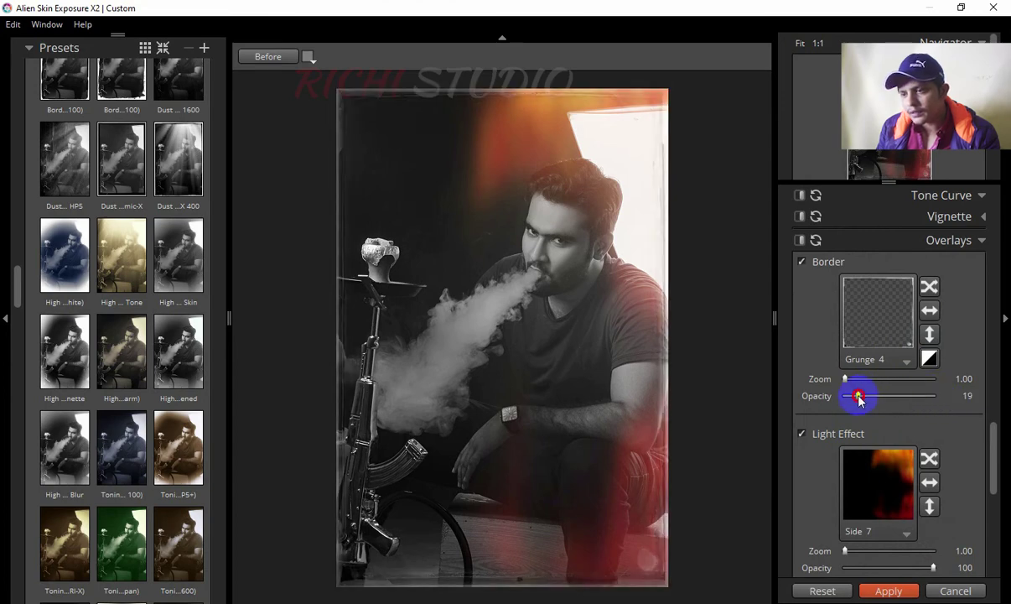
{"action": "scroll", "coordinate": [872, 478], "scroll_direction": "down", "scroll_amount": 3}
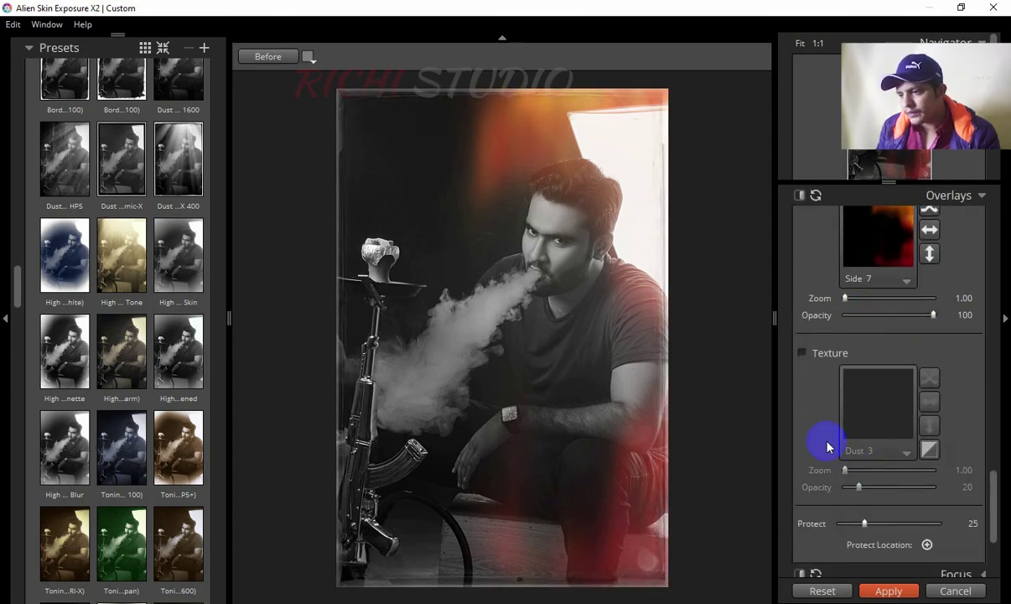
Step: Enable the texture overlay and try the Dust 1, Dust 9 and Dust 5 textures
{"action": "left_click", "coordinate": [803, 353]}
{"action": "left_click", "coordinate": [901, 448]}
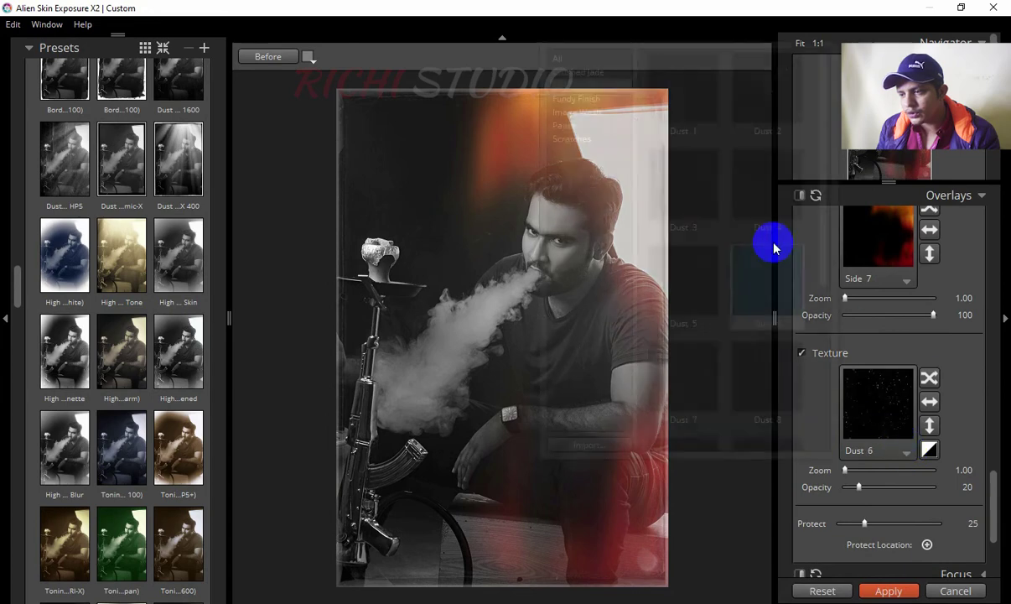
{"action": "left_click", "coordinate": [681, 120]}
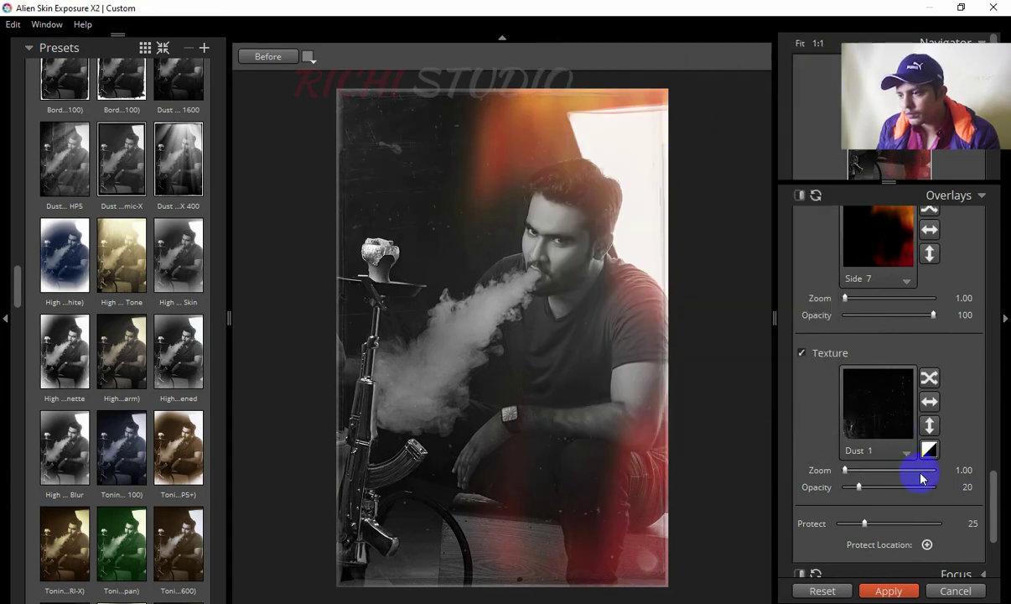
{"action": "left_click", "coordinate": [929, 426]}
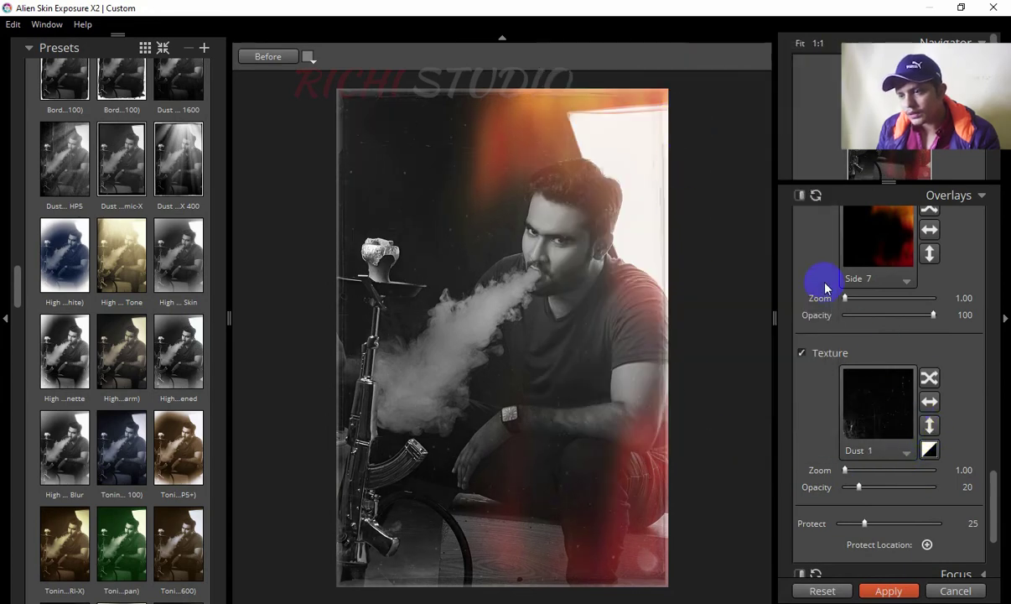
{"action": "left_click", "coordinate": [905, 452]}
{"action": "left_click", "coordinate": [698, 237]}
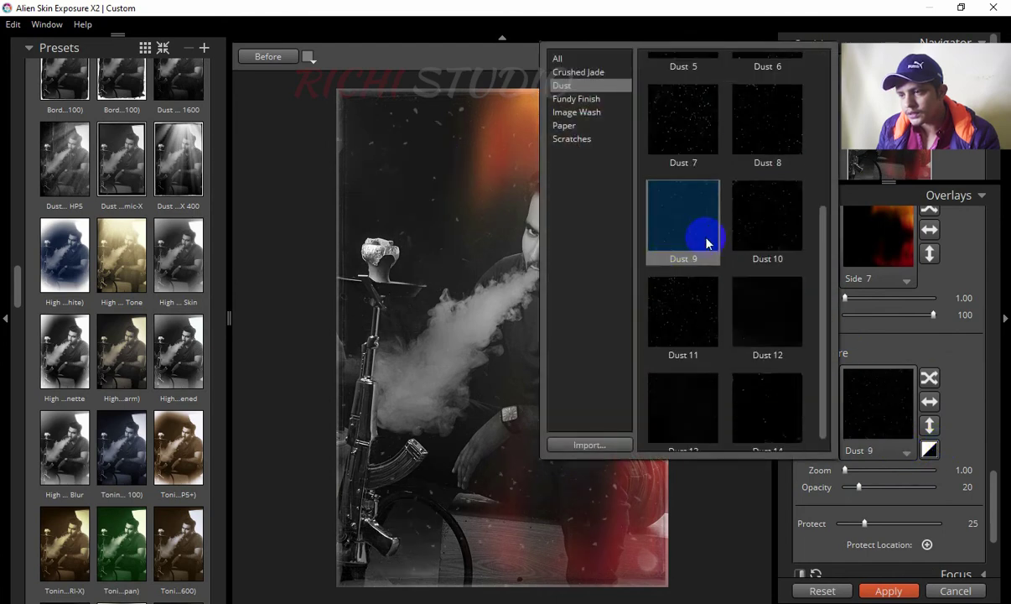
{"action": "scroll", "coordinate": [696, 289], "scroll_direction": "up", "scroll_amount": 3}
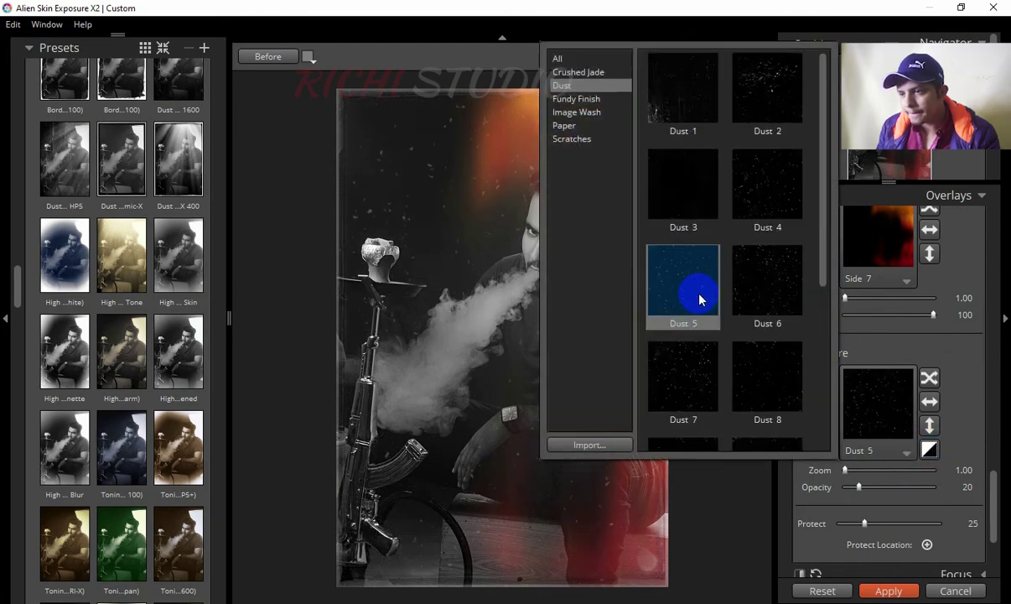
{"action": "left_click", "coordinate": [683, 88]}
Step: Switch to the Scratches 1 texture at Zoom 1.13 and Protect 69, then apply it to Photoshop
{"action": "left_click", "coordinate": [573, 128]}
{"action": "left_click", "coordinate": [683, 183]}
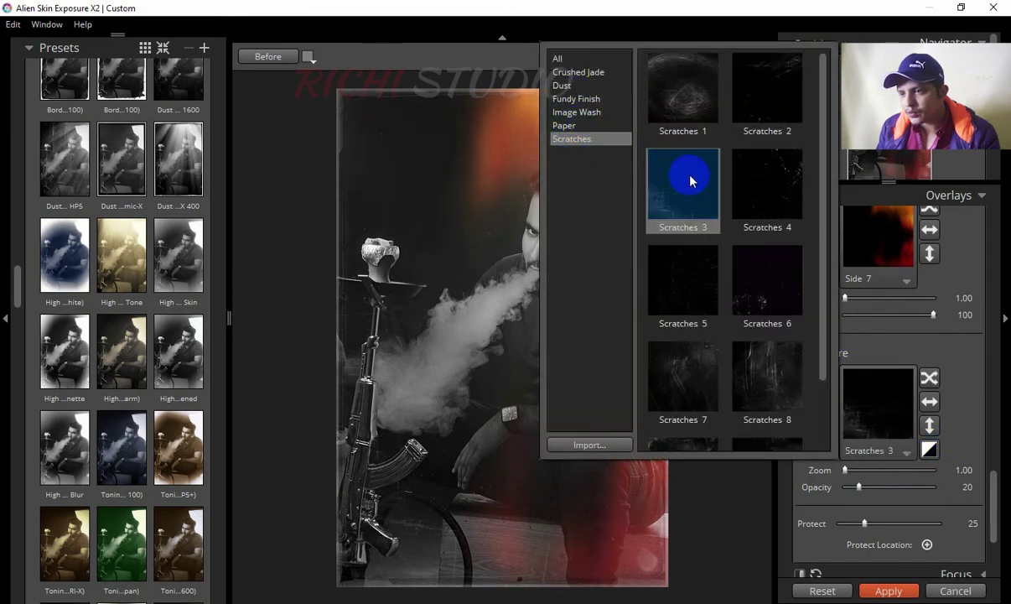
{"action": "left_click", "coordinate": [687, 102]}
{"action": "left_click", "coordinate": [826, 348]}
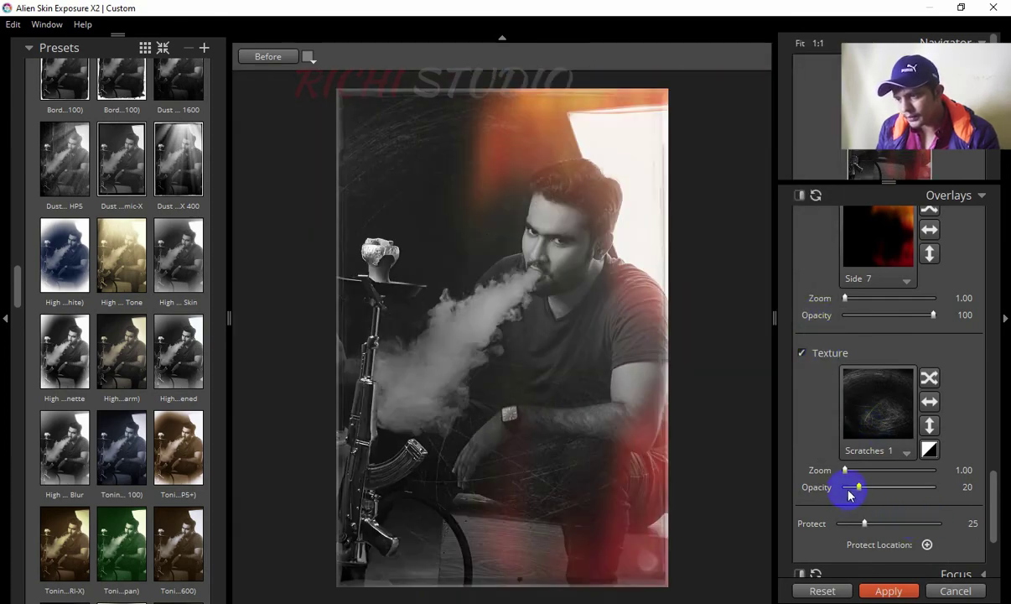
{"action": "left_click_drag", "start_coordinate": [845, 470], "coordinate": [869, 472]}
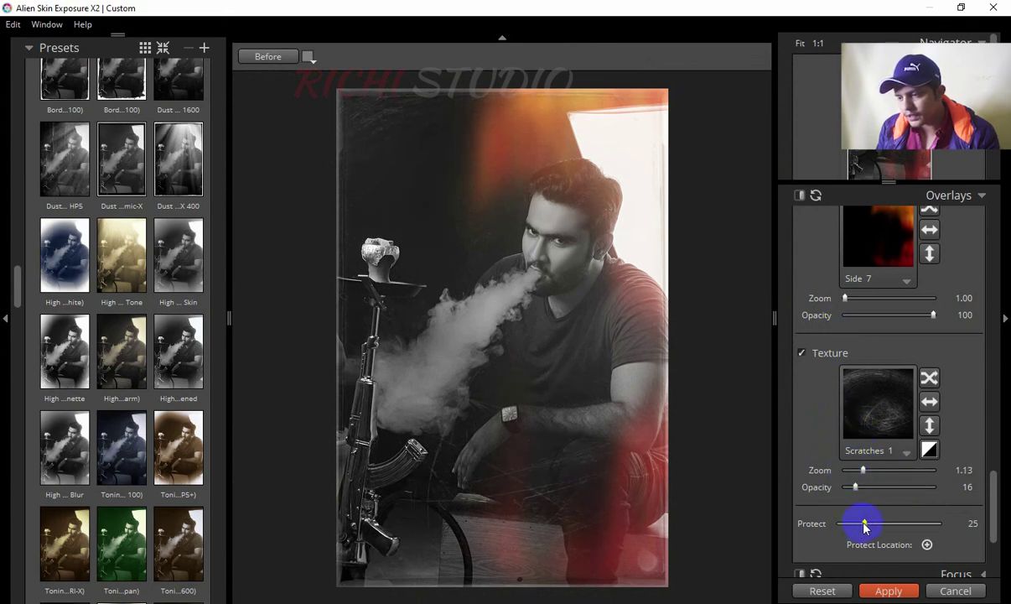
{"action": "left_click_drag", "start_coordinate": [864, 523], "coordinate": [903, 523]}
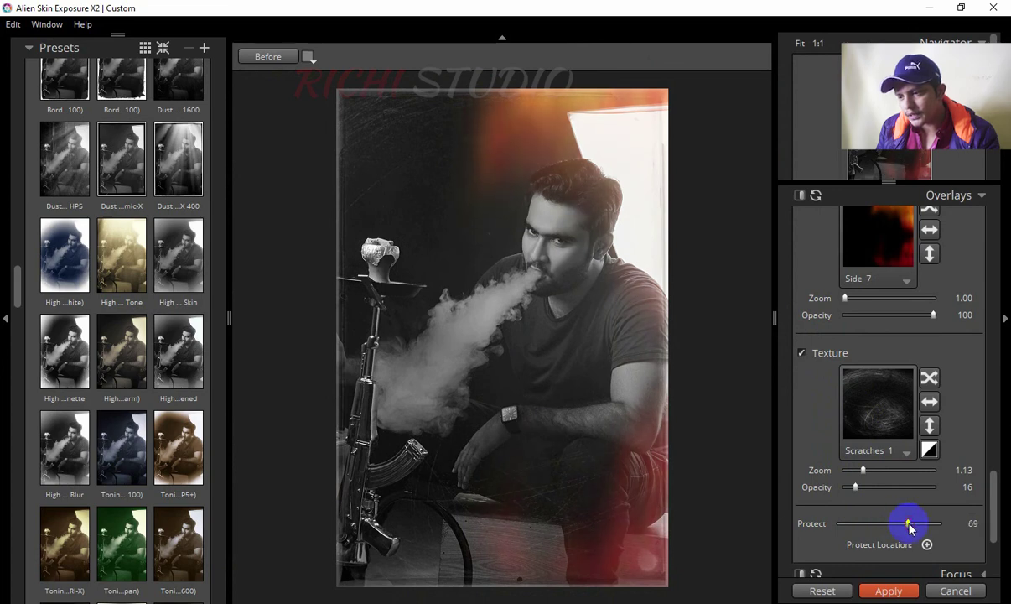
{"action": "left_click", "coordinate": [895, 590]}
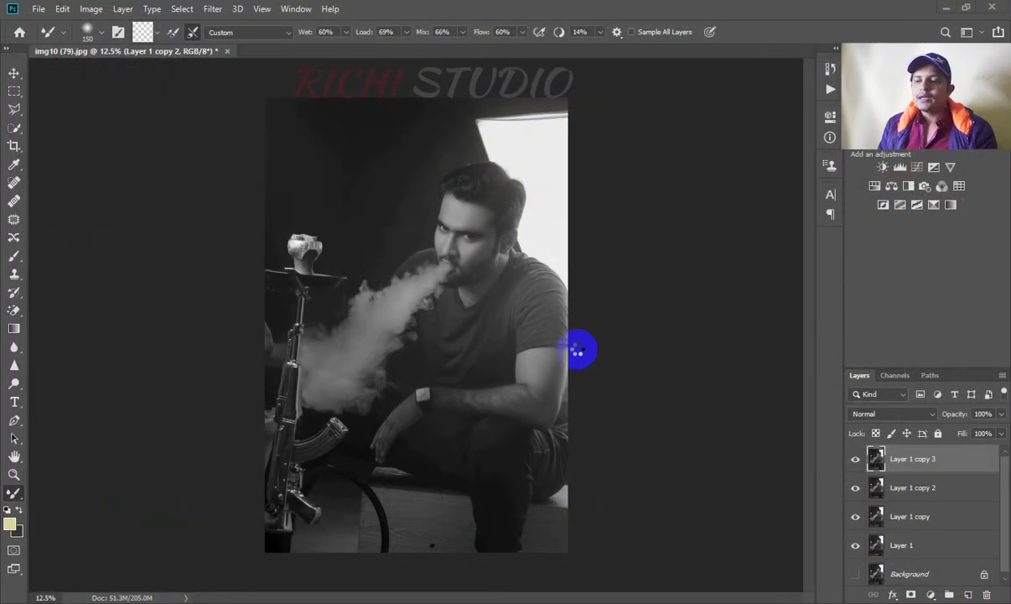